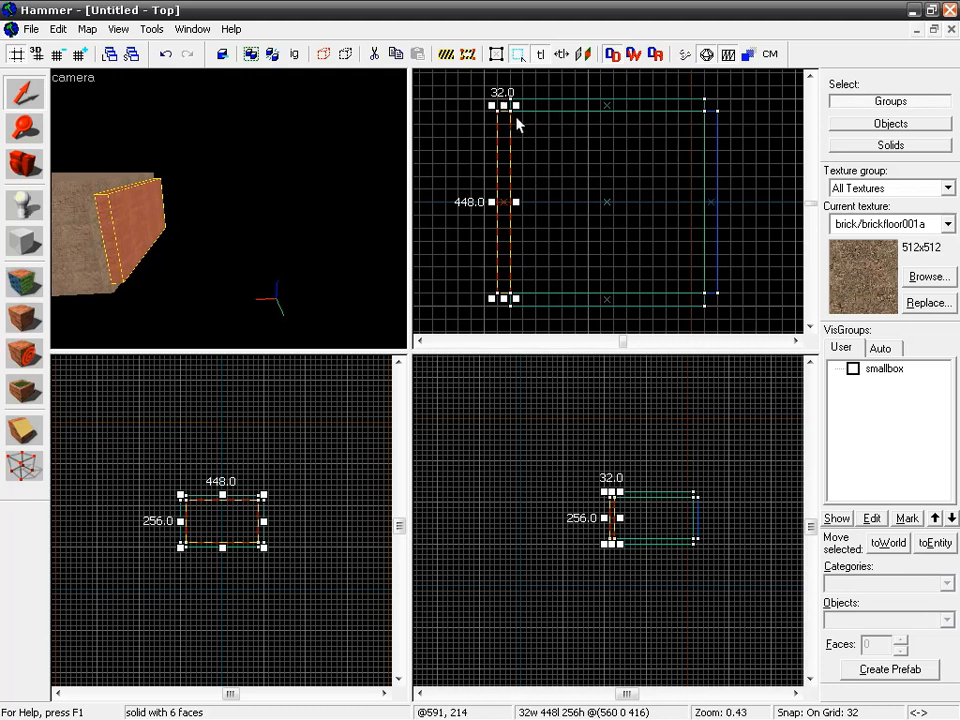
- Shorten the selected end wall to 128 units and copy it to the opposite corner, leaving a doorway gap between the two pieces
drag(503, 104, 501, 236)
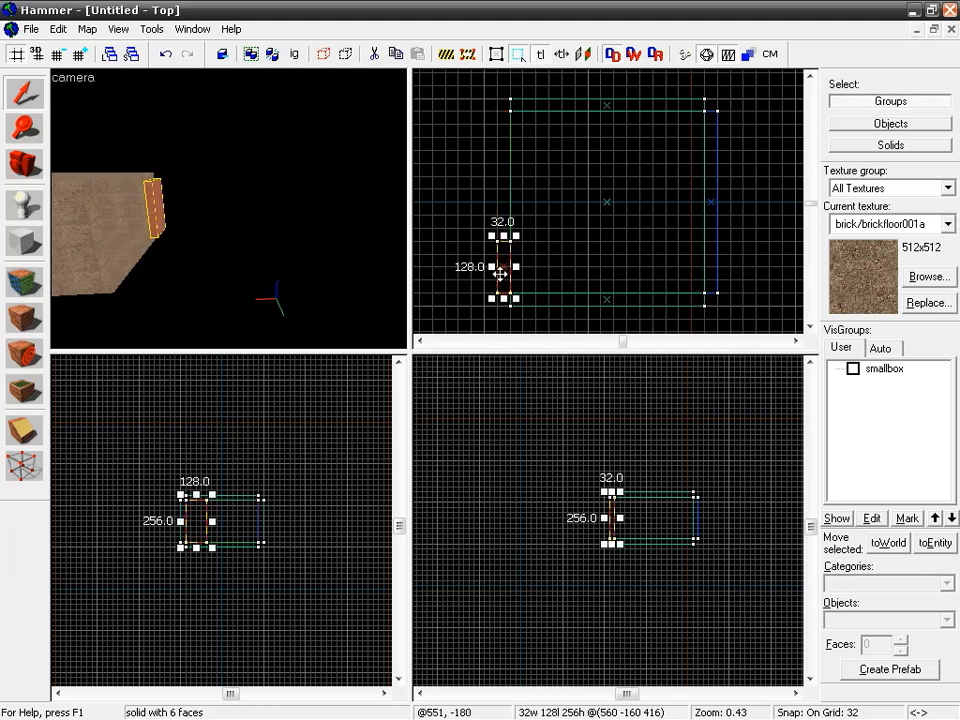
drag(502, 276, 505, 118)
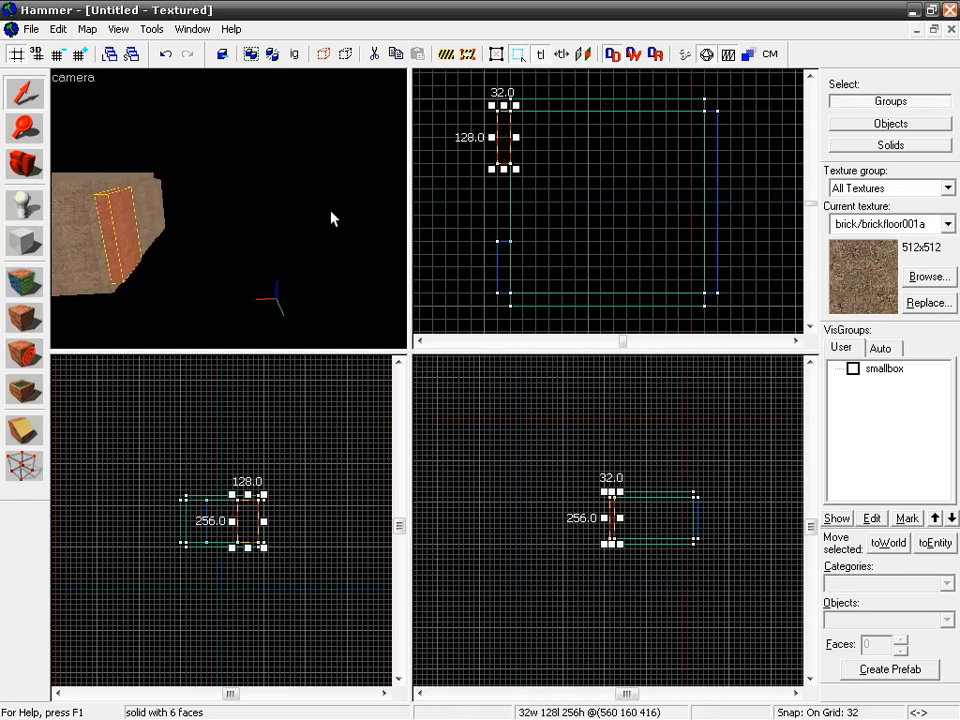
key(z)
key(d)
key(w)
key(w)
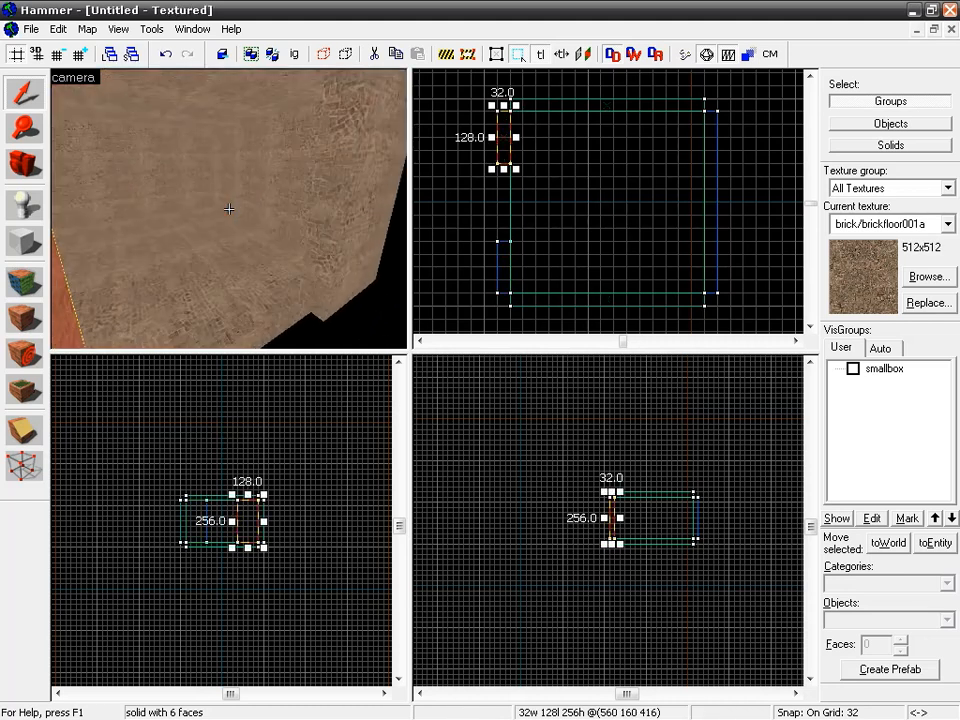
key(a)
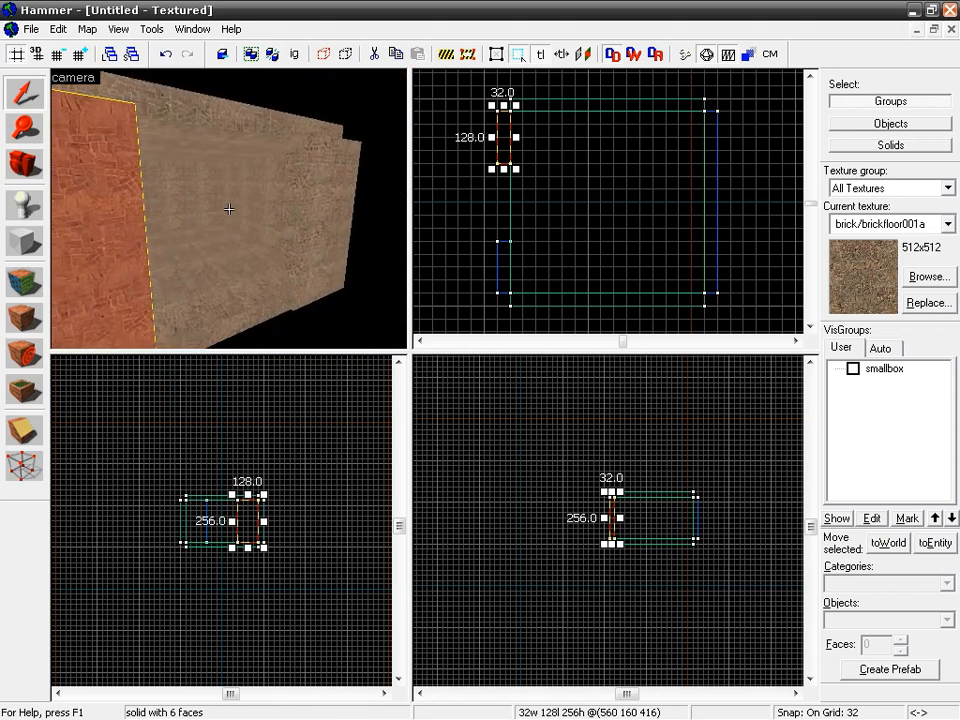
key(z)
- Outline a block 288 by 192 units and 256 units high, extending outward from the doorway gap
drag(456, 211, 604, 208)
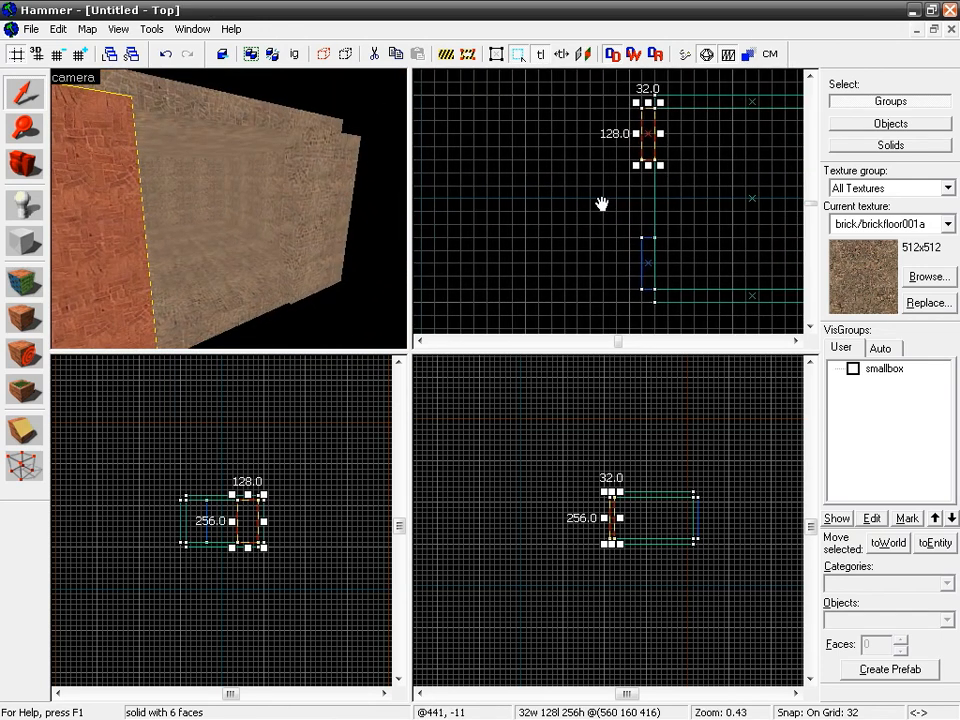
click(24, 241)
drag(655, 165, 538, 249)
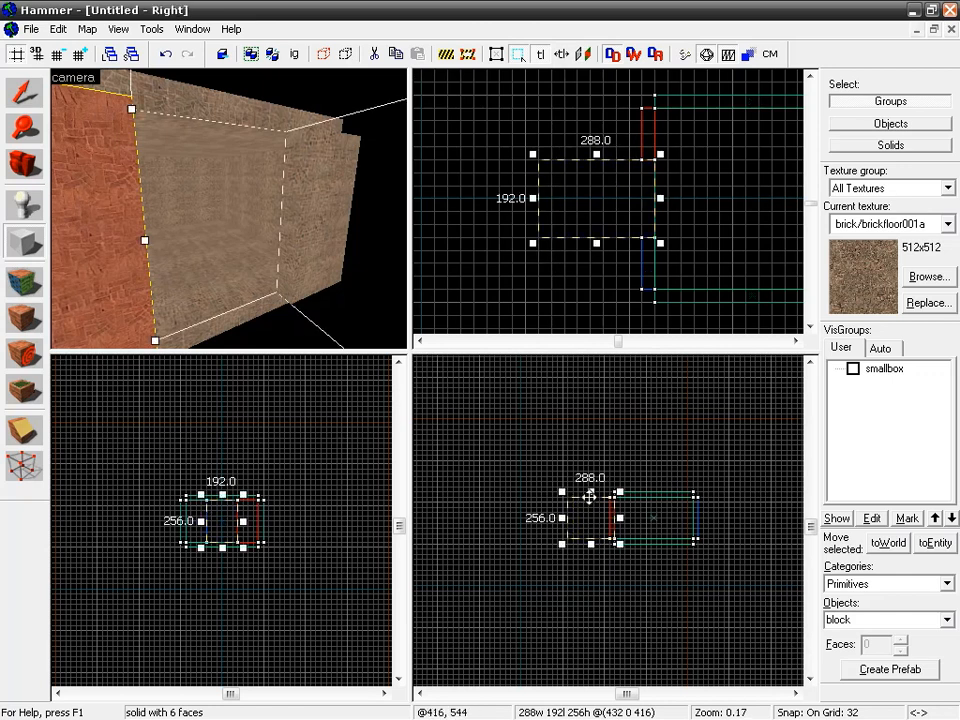
- Examine the block outline against the doorway from several angles in the 3D view
key(z)
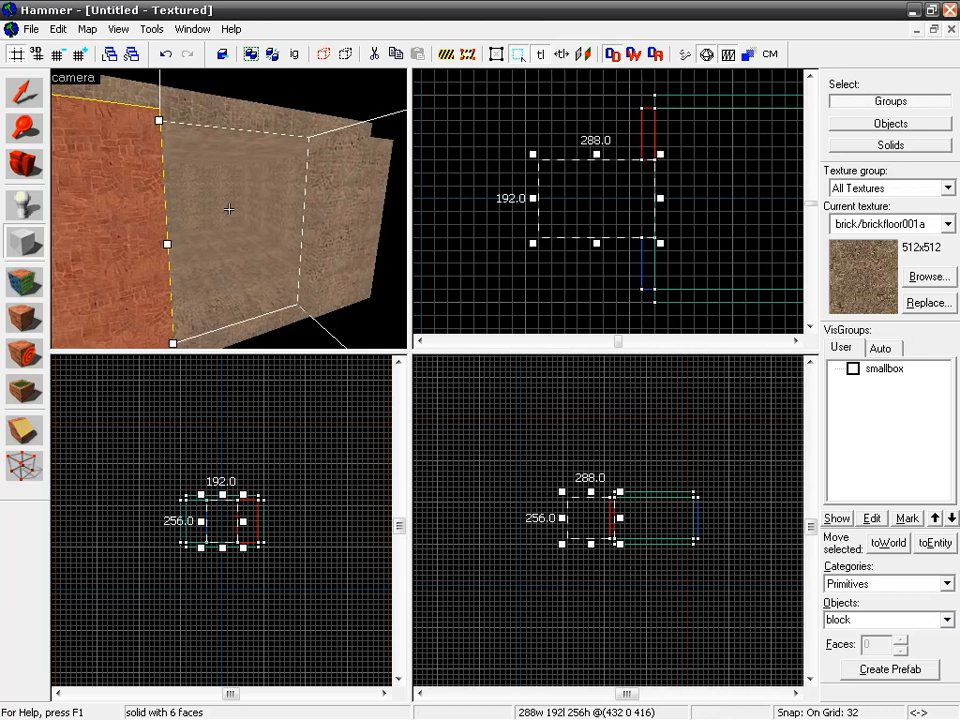
key(s)
key(w)
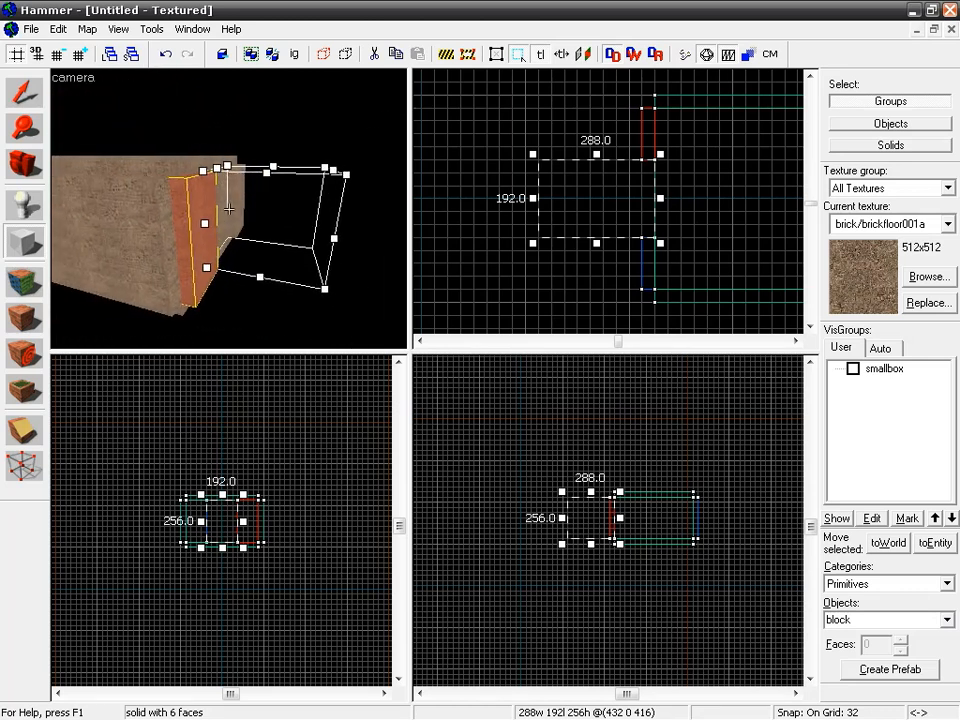
key(d)
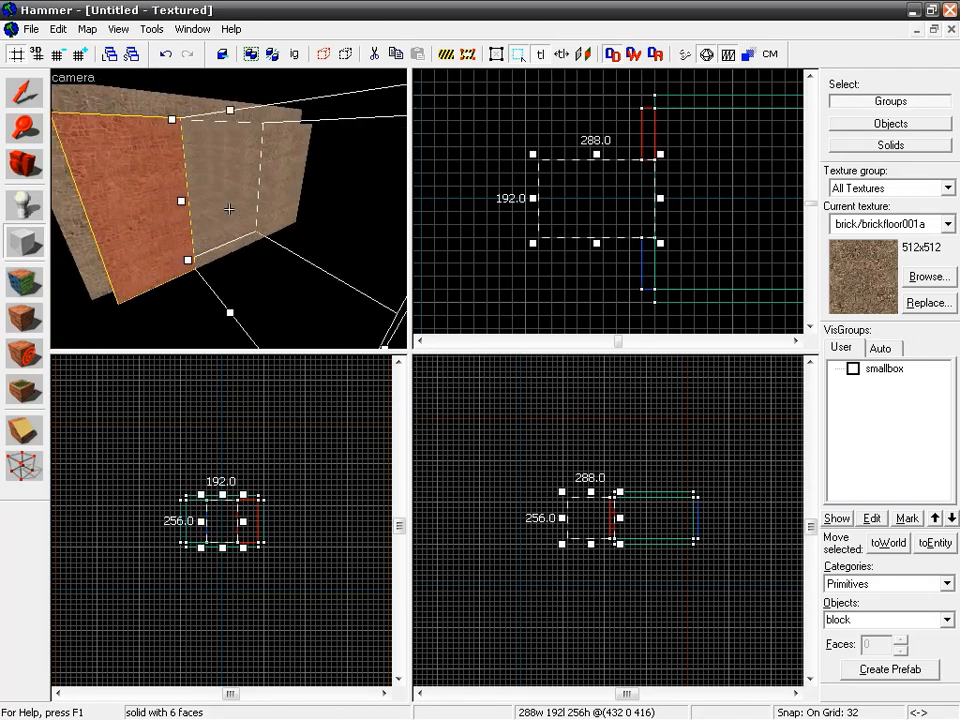
key(a)
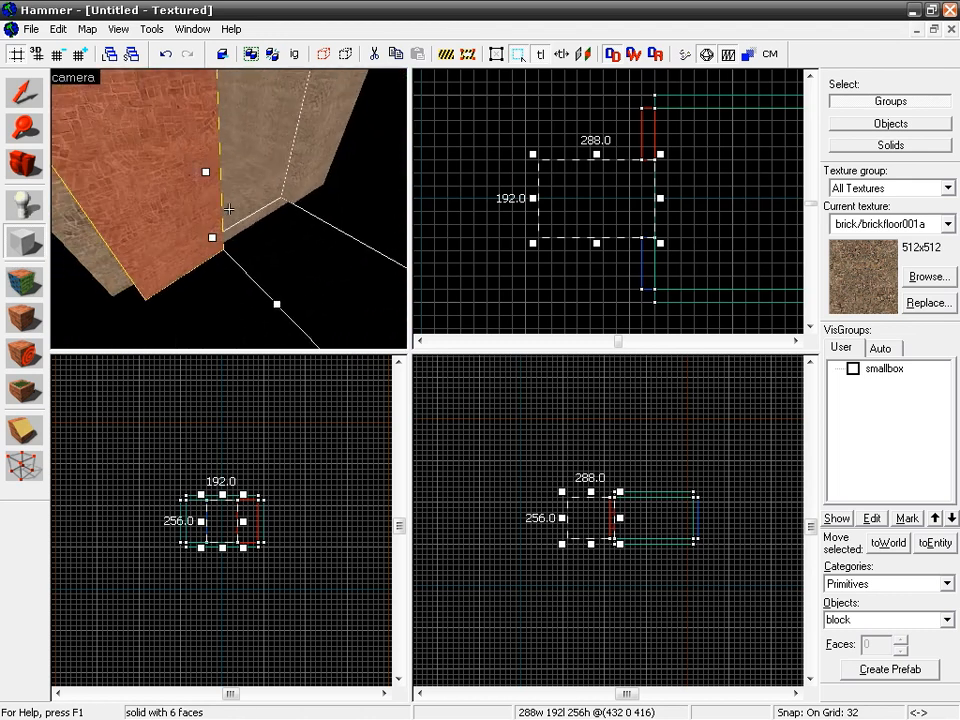
key(s)
key(z)
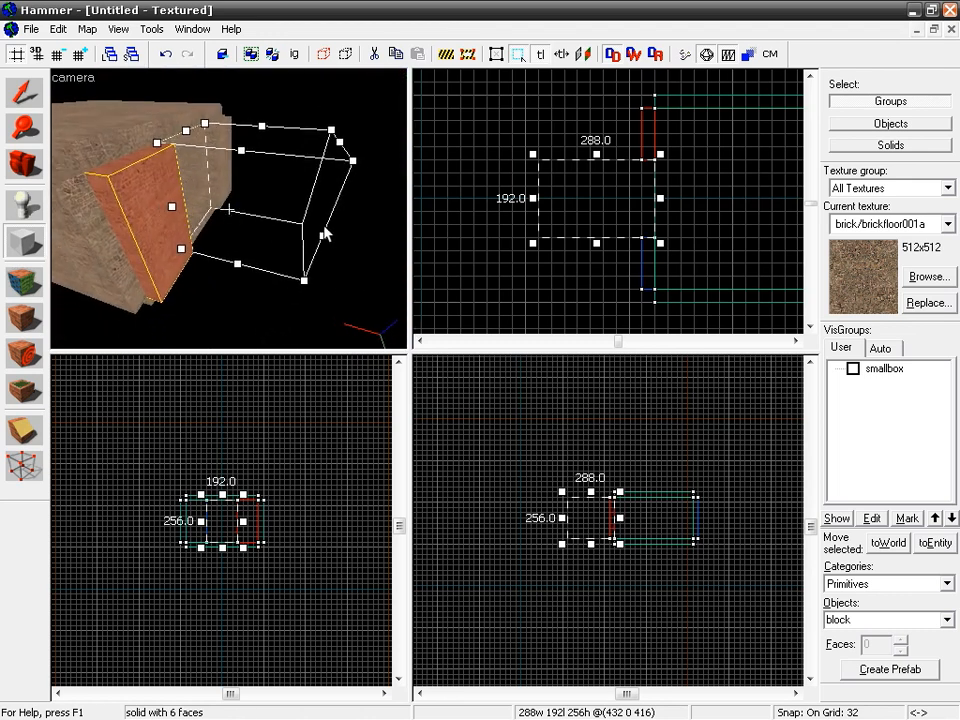
key(d)
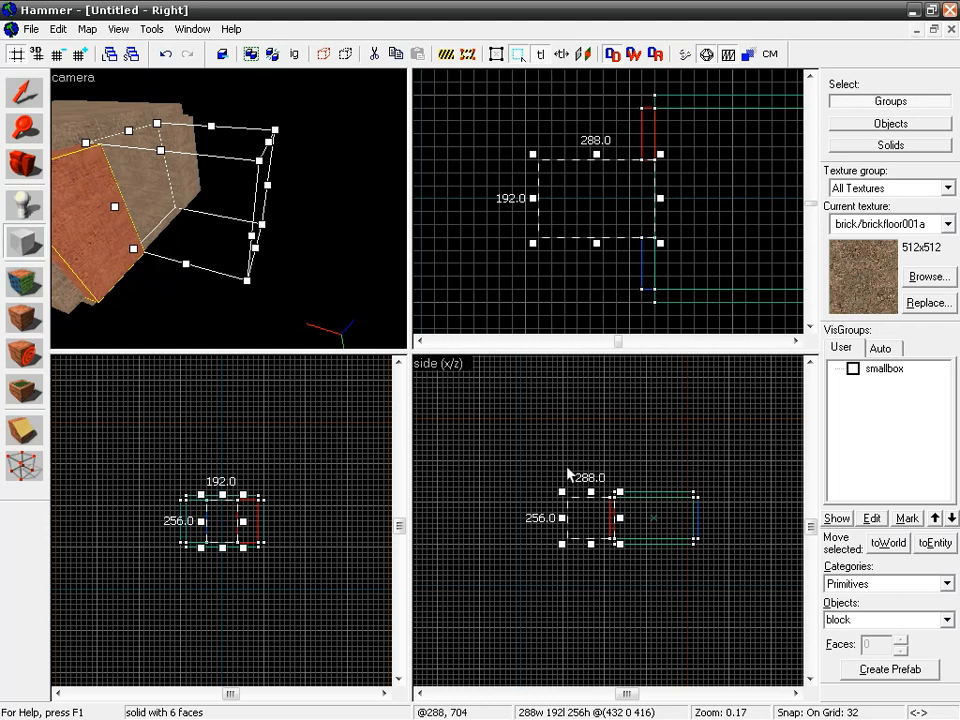
- Reduce the outline's height to 32 units, lower it level with the room's floor, and create it as the corridor floor
scroll(609, 519, up, 5)
drag(574, 462, 573, 553)
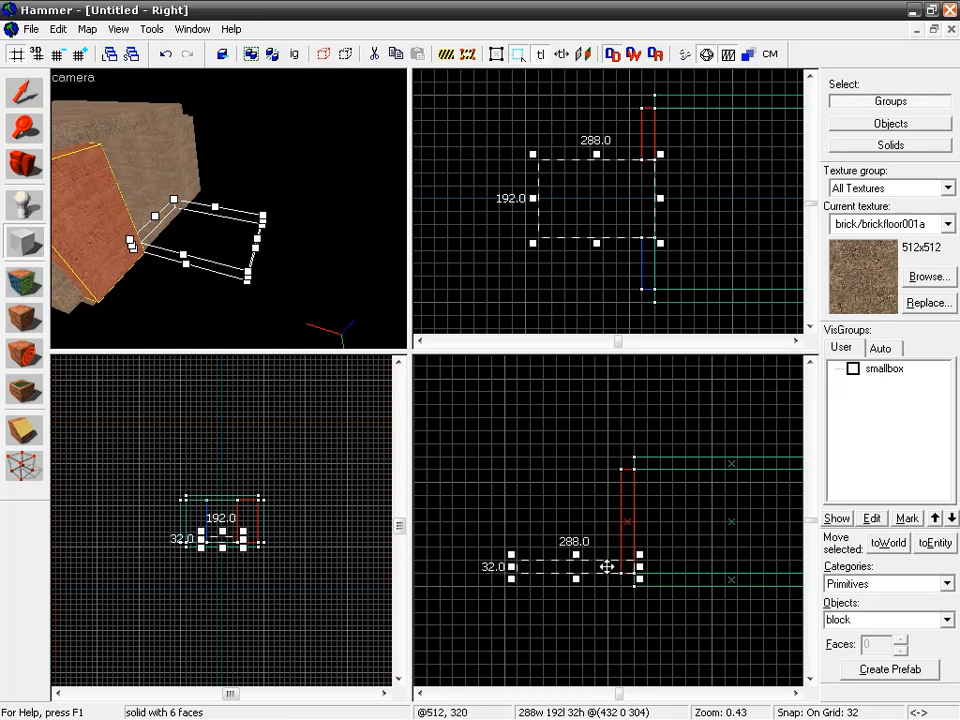
drag(609, 567, 607, 577)
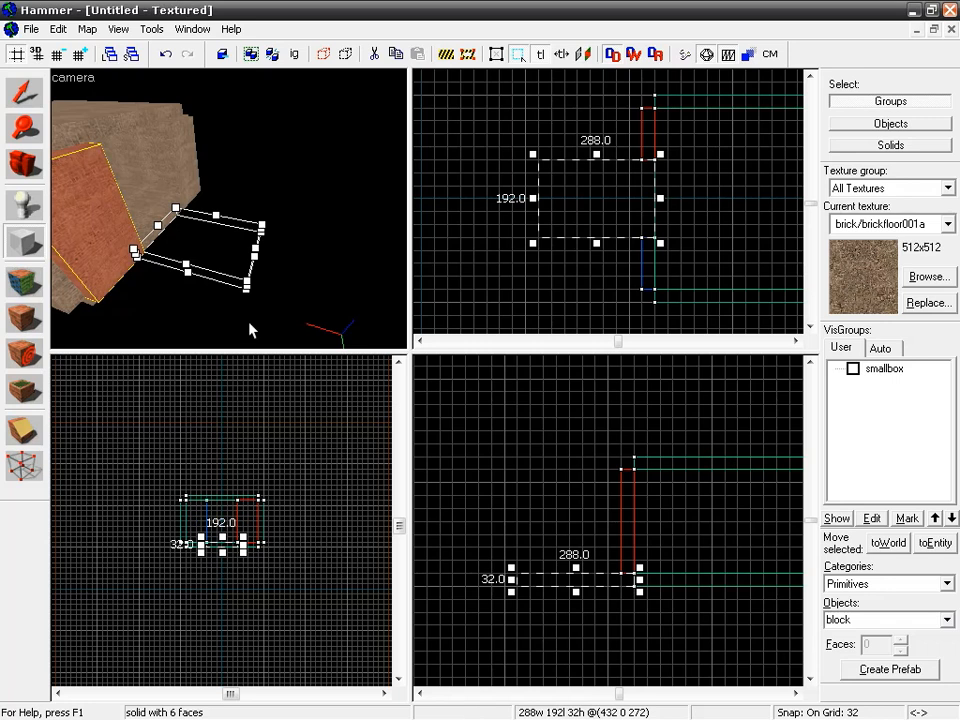
key(Return)
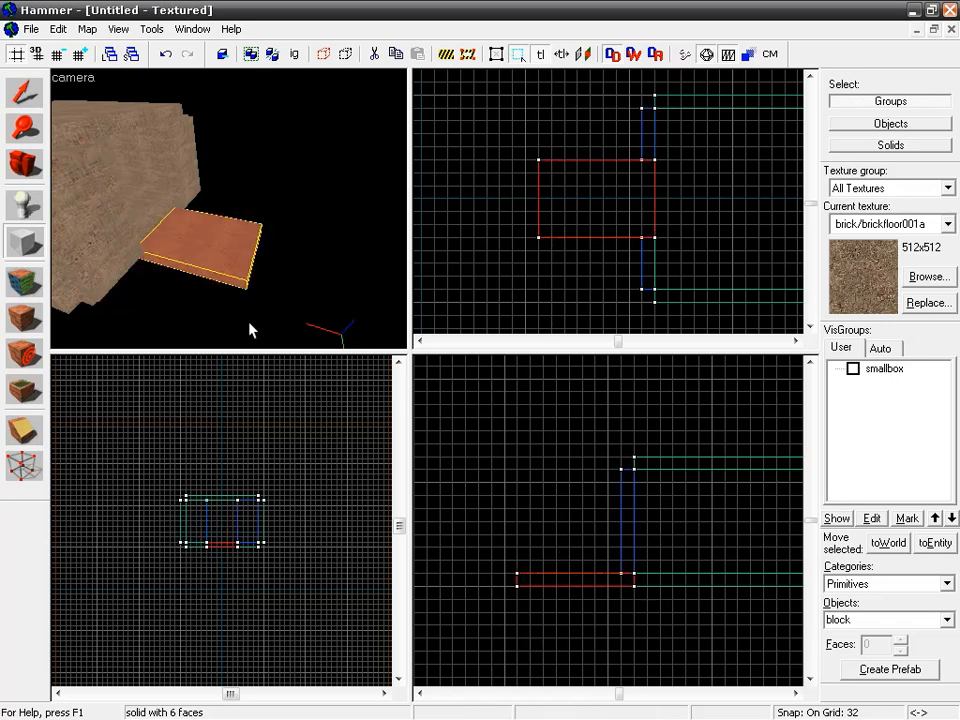
- Examine the new corridor floor and how it meets the room from several sides
key(z)
key(w)
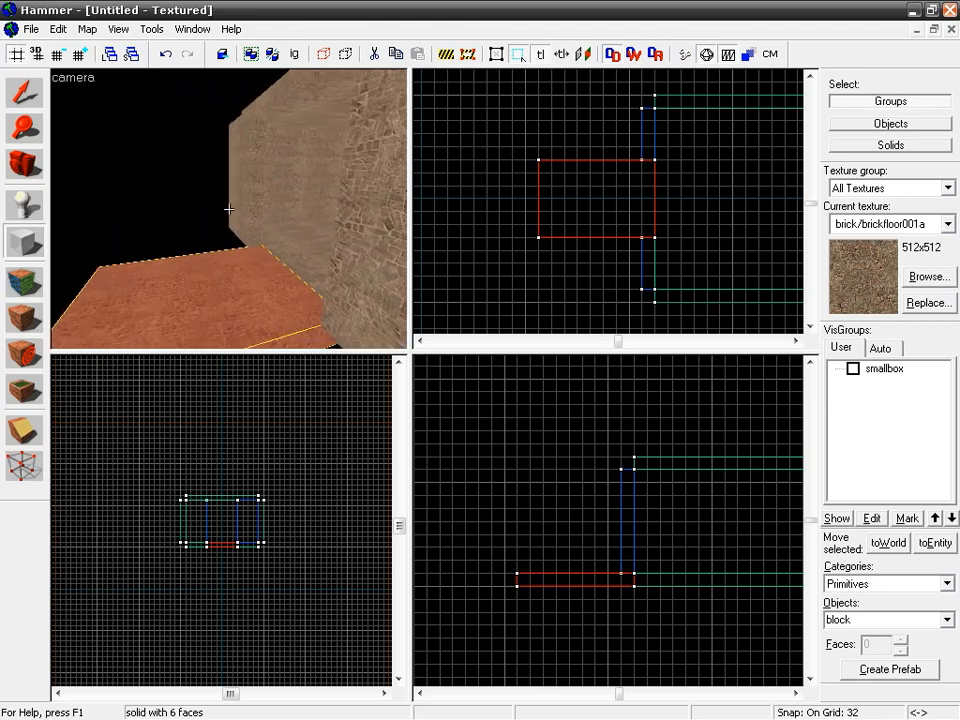
key(a)
key(w)
key(w)
key(d)
key(d)
key(w)
key(a)
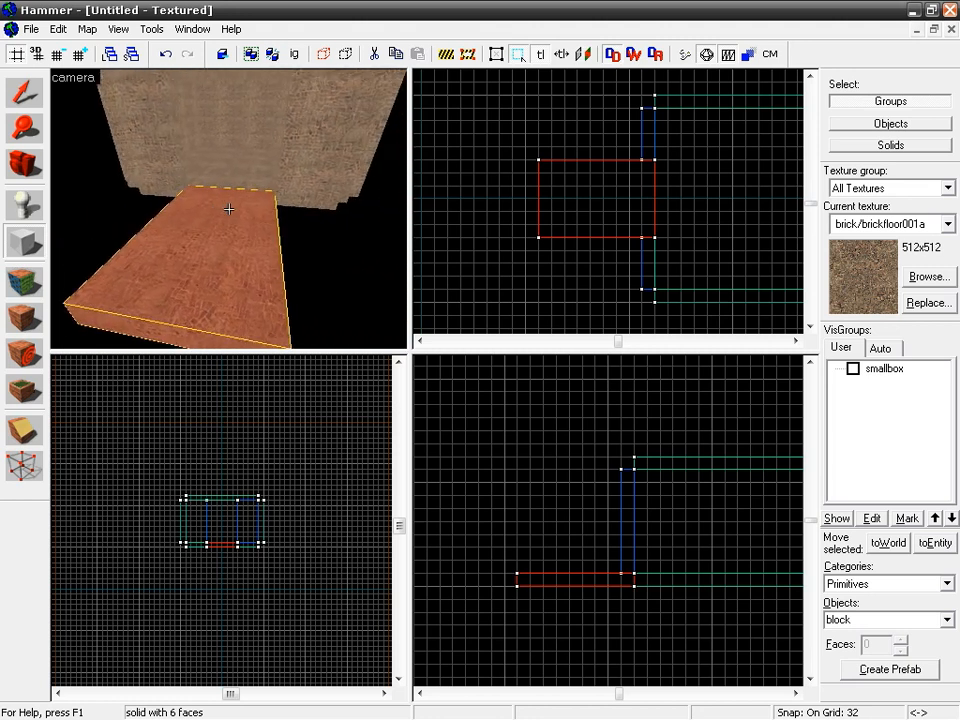
key(a)
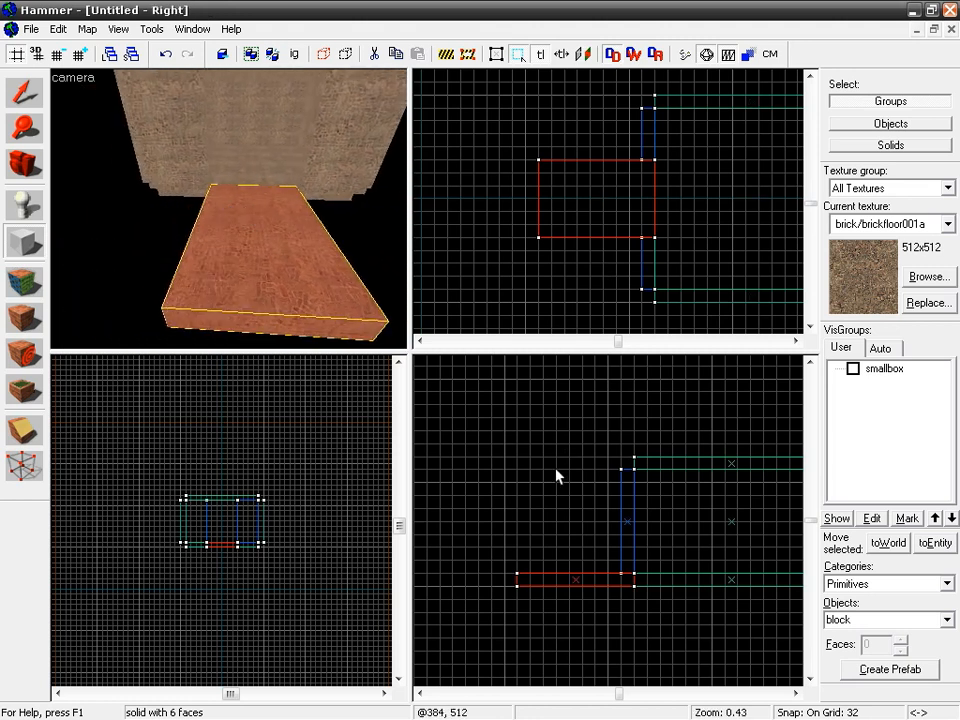
- Copy the corridor floor straight up to the height of the room's ceiling to form the corridor ceiling
click(23, 91)
click(339, 326)
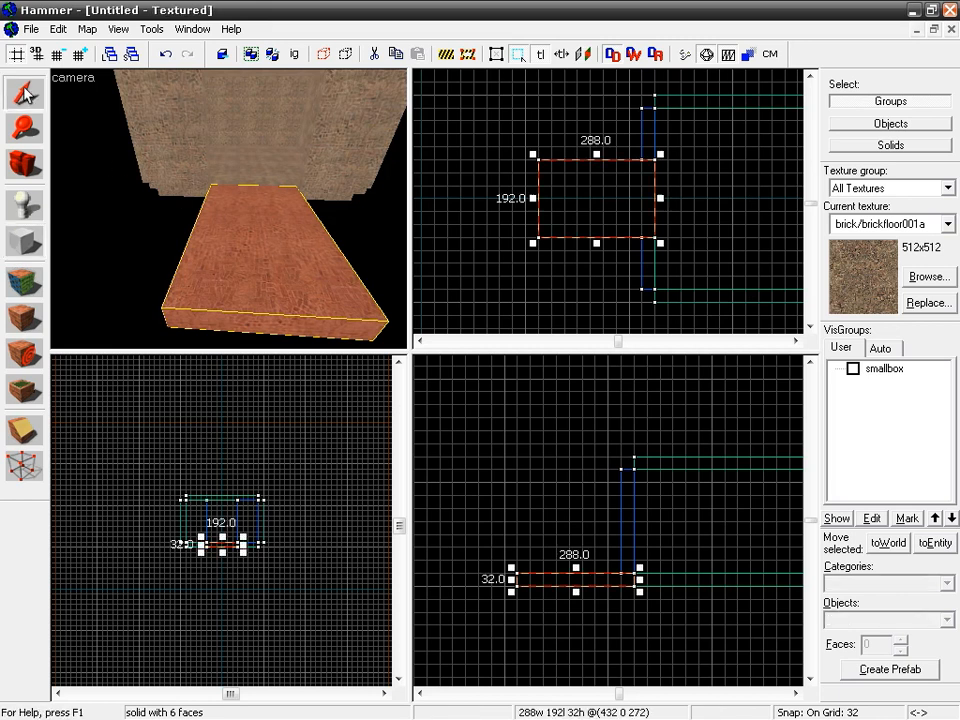
drag(553, 584, 556, 469)
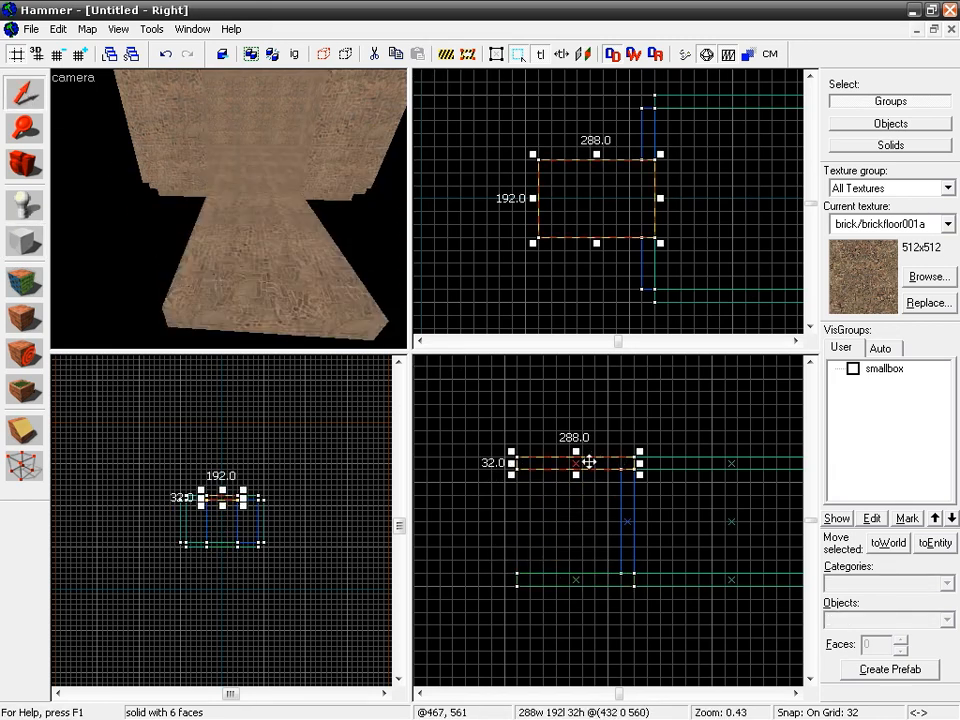
key(z)
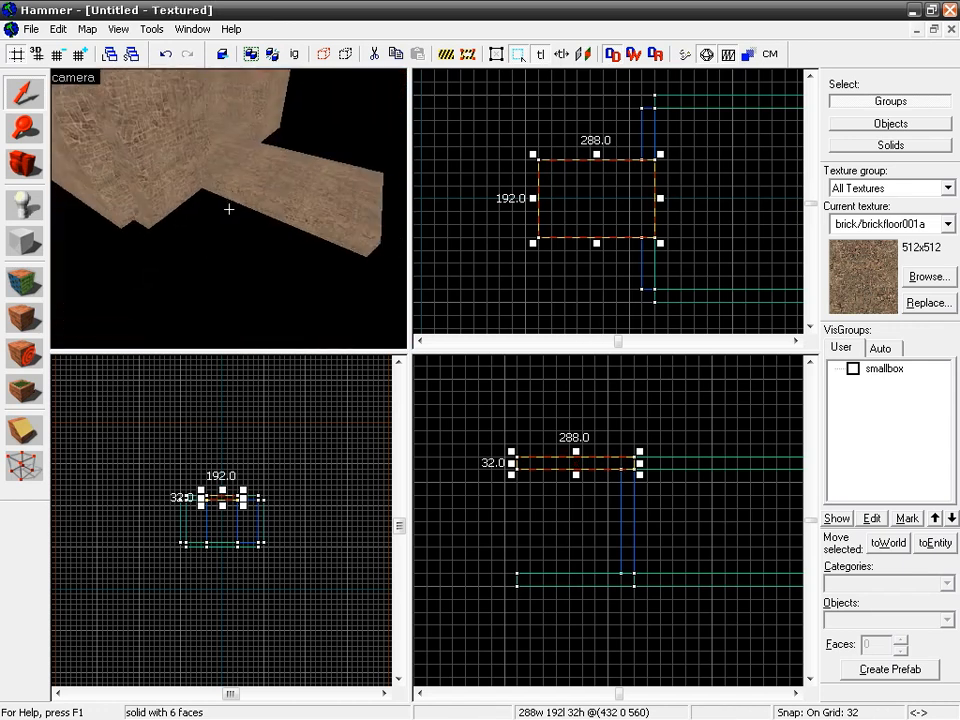
key(z)
- Outline a block 288 units long and 256 units high between the corridor floor and ceiling, and inspect where it meets the doorway
key(shift+b)
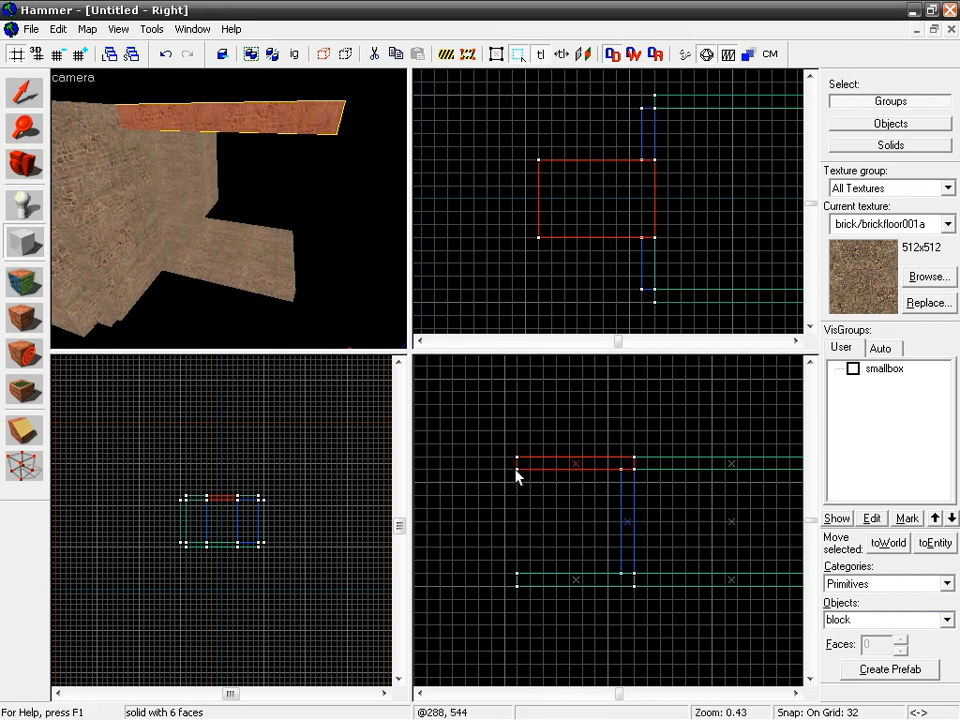
drag(517, 476, 639, 579)
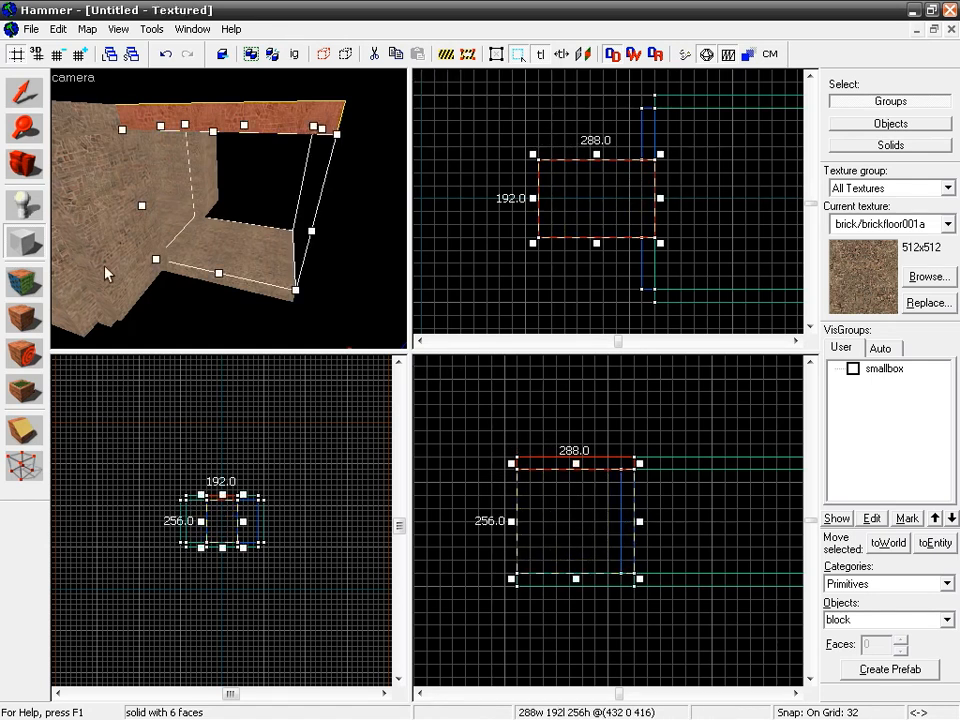
key(z)
key(d)
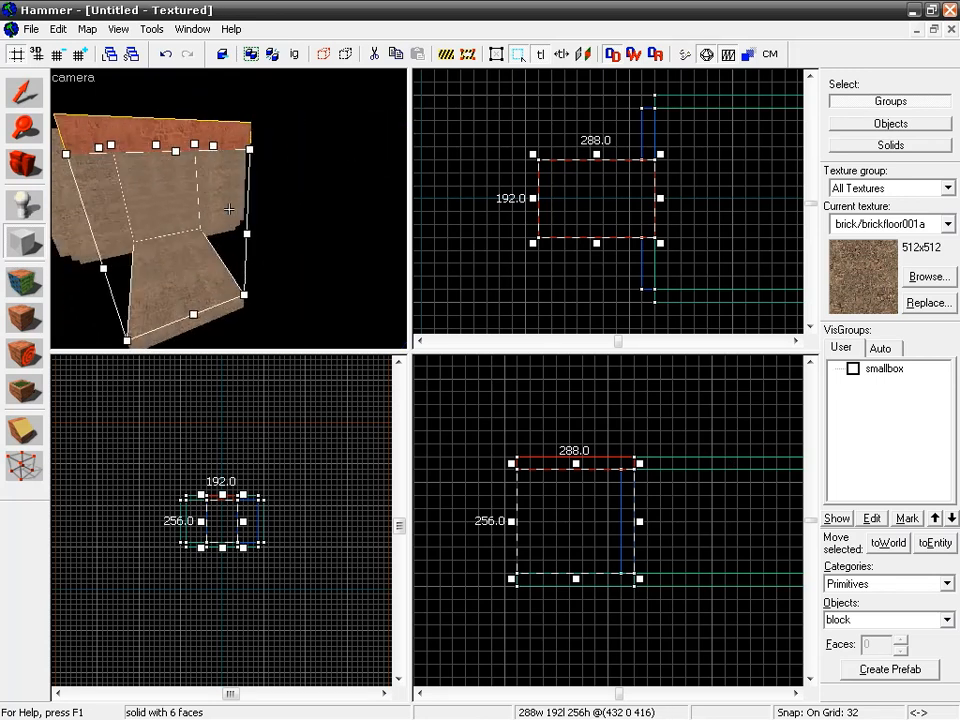
key(w)
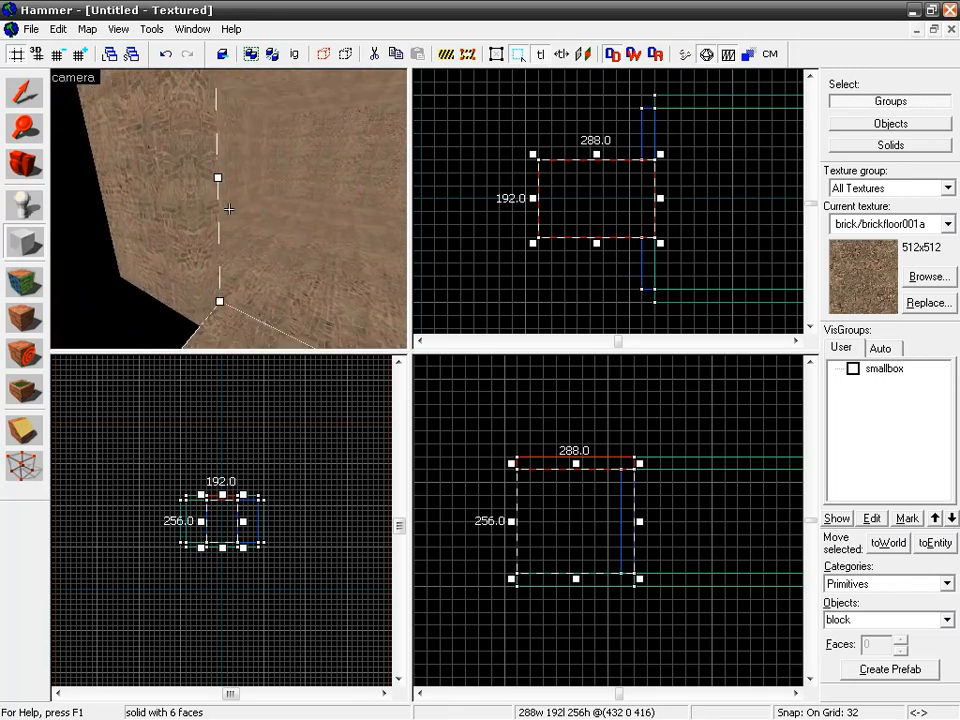
key(d)
key(a)
key(d)
key(w)
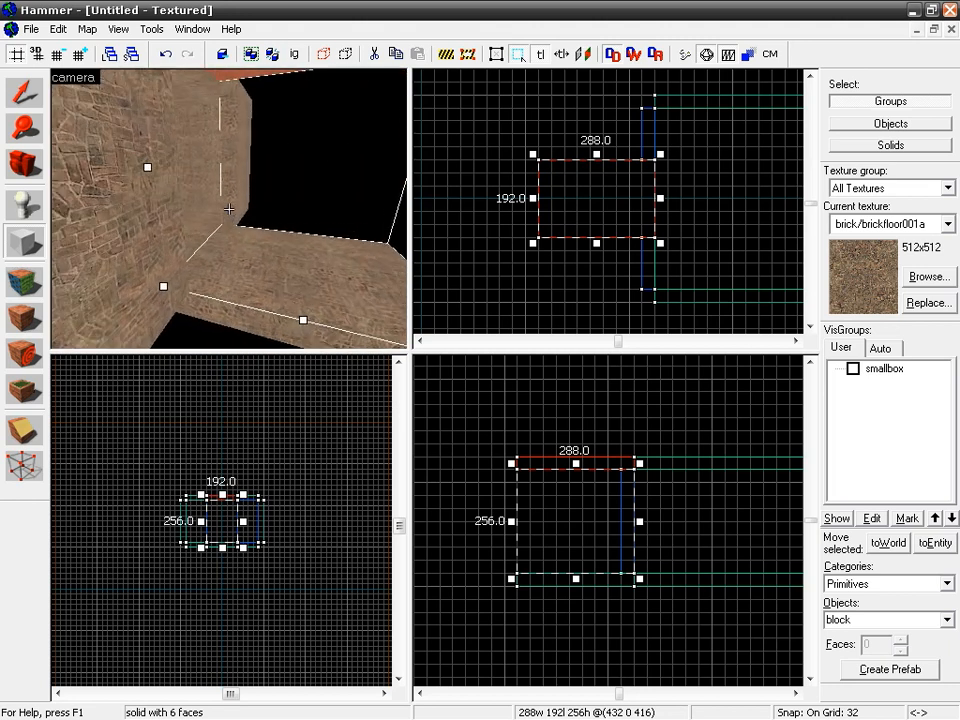
key(z)
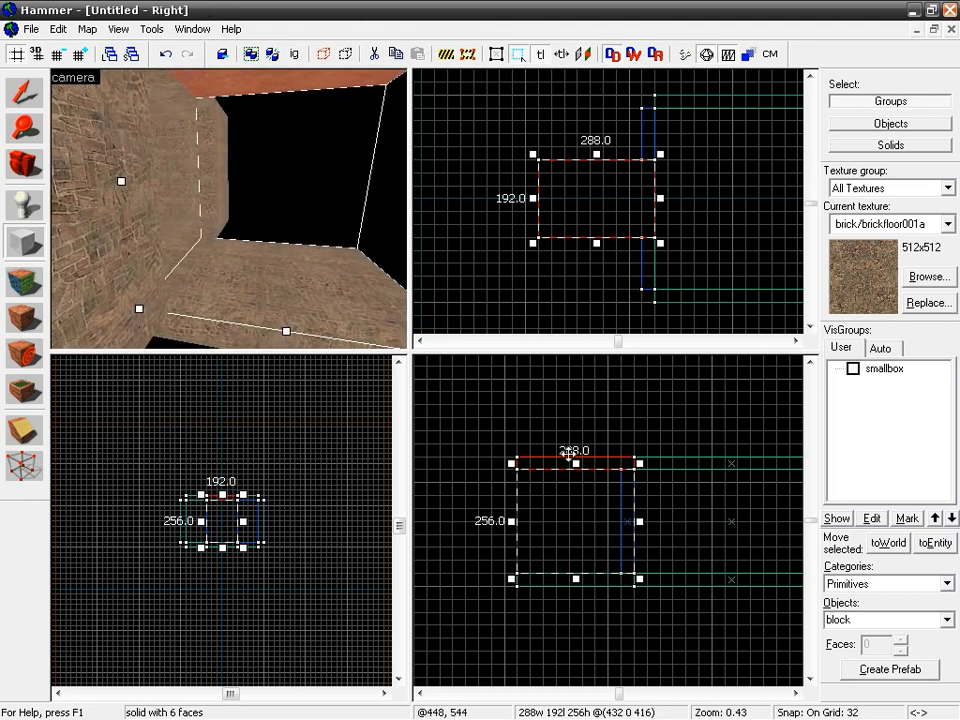
- Try to shorten the block outline to 256 units at the doorway end and narrow it to 32 units
drag(639, 522, 624, 522)
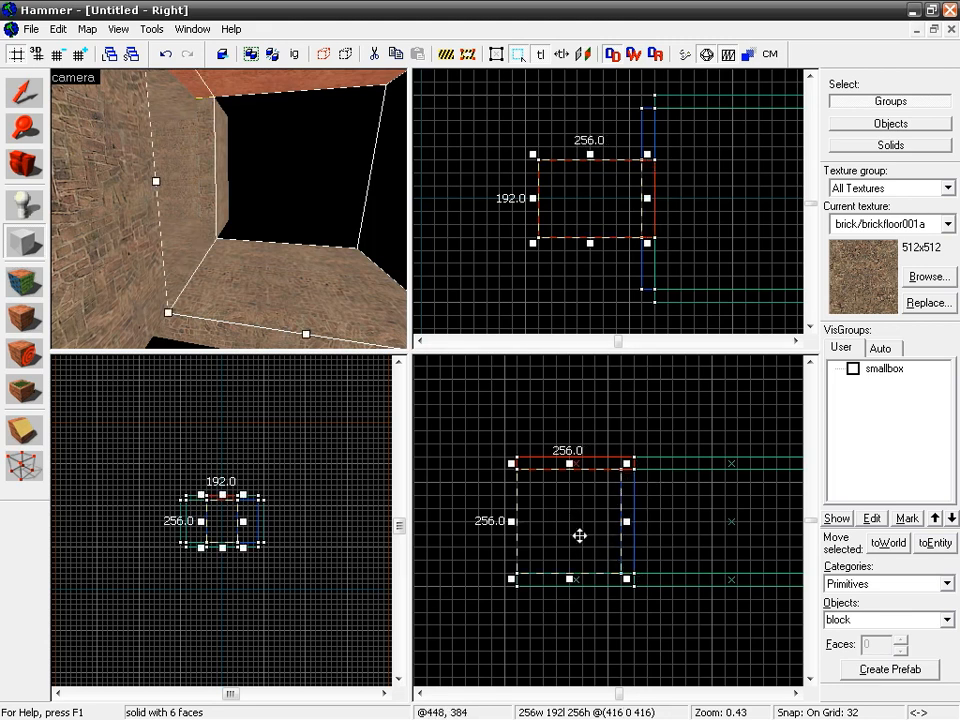
scroll(216, 527, up, 4)
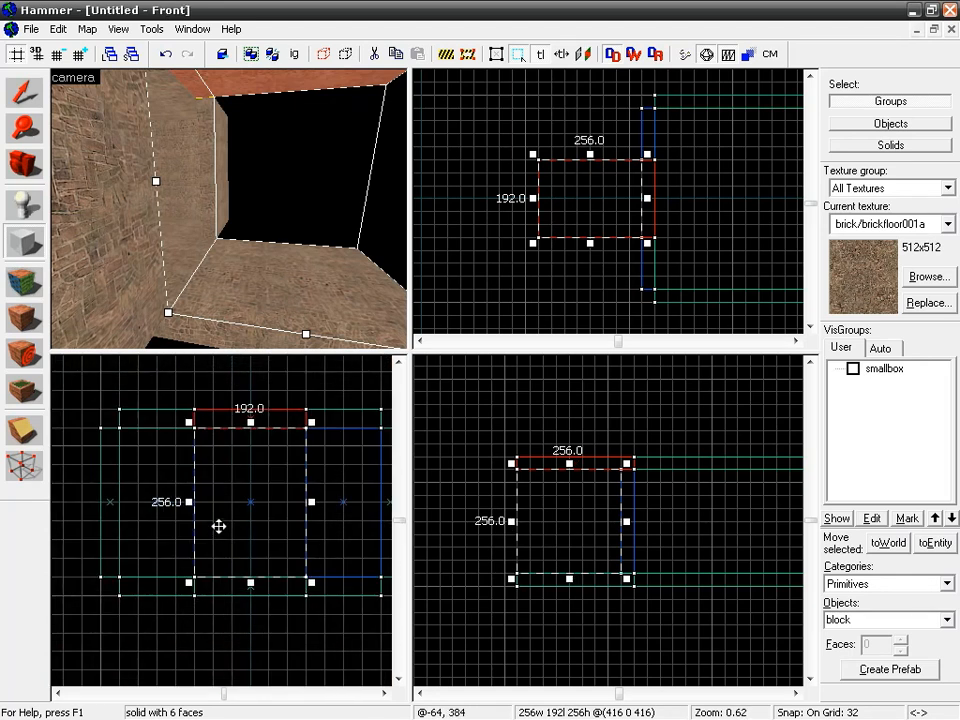
drag(188, 499, 223, 503)
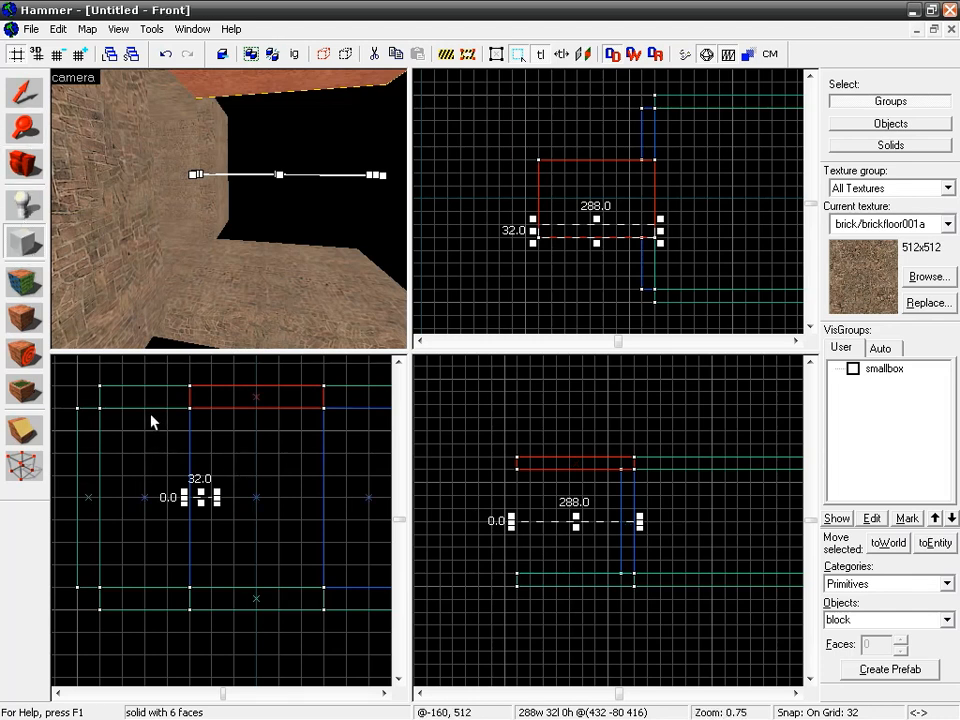
drag(162, 428, 168, 452)
drag(146, 493, 224, 476)
drag(370, 453, 370, 477)
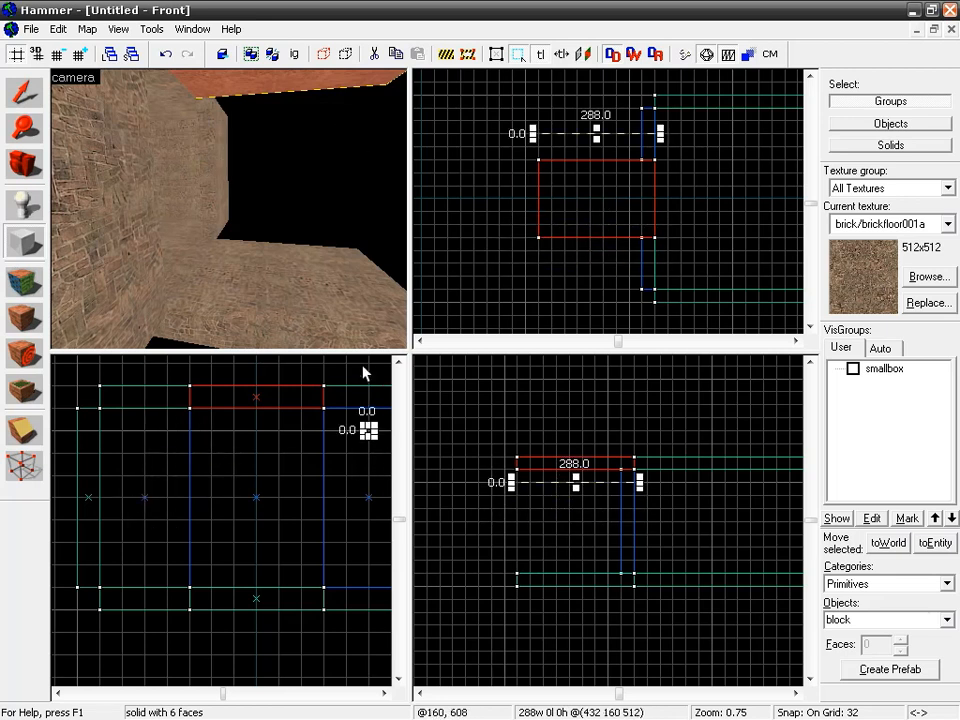
- Outline a corridor side wall 256 units long, 256 units high and 32 units thick, just outside the corridor's edge
drag(519, 474, 624, 579)
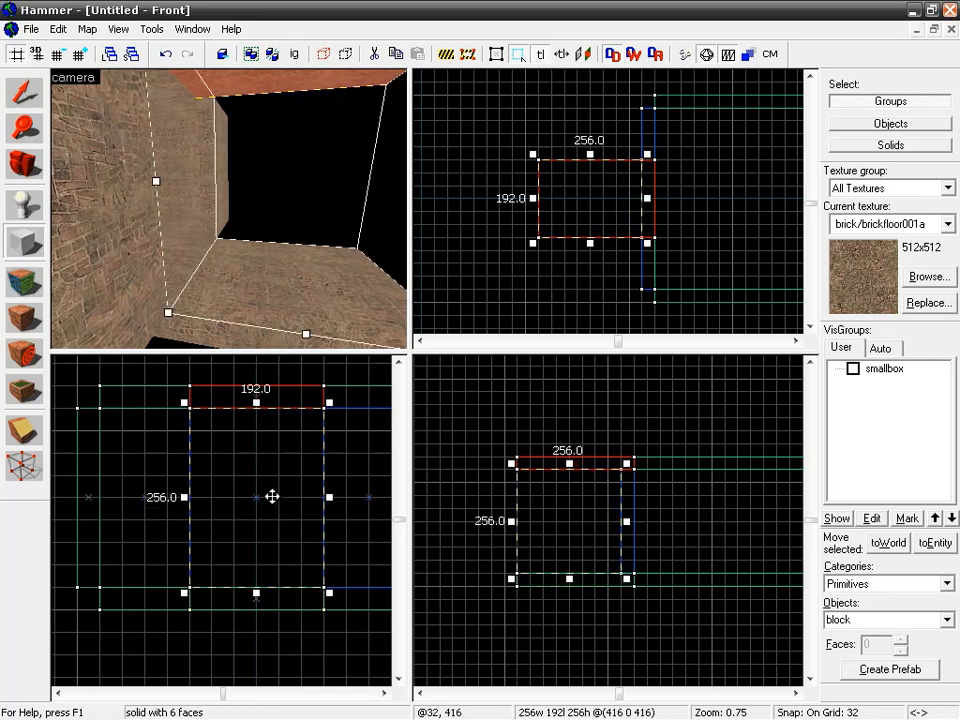
drag(189, 497, 331, 495)
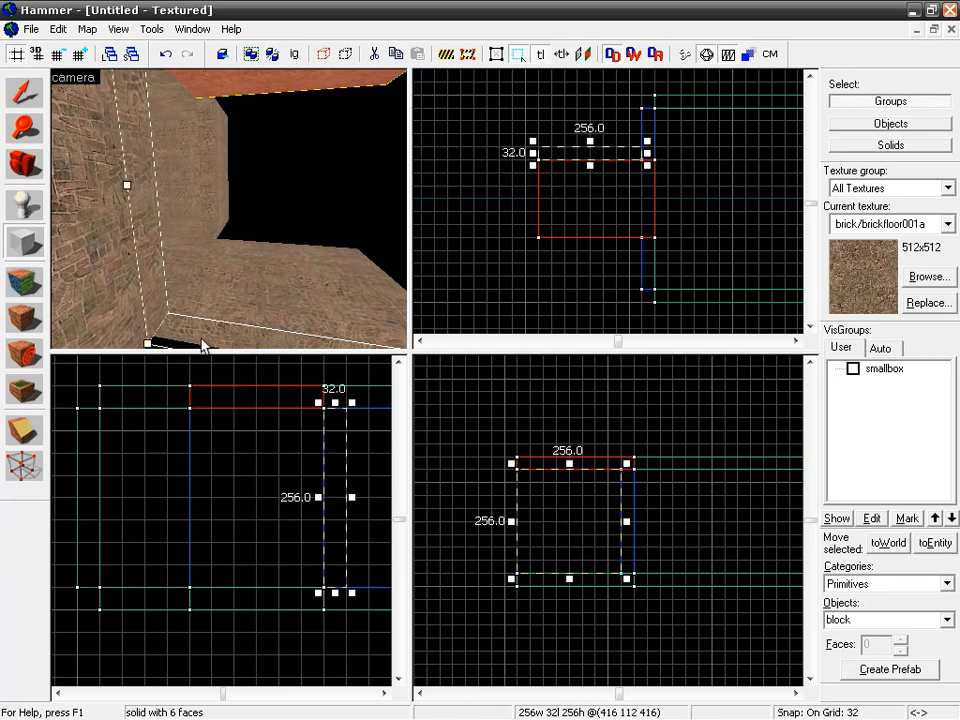
key(z)
key(s)
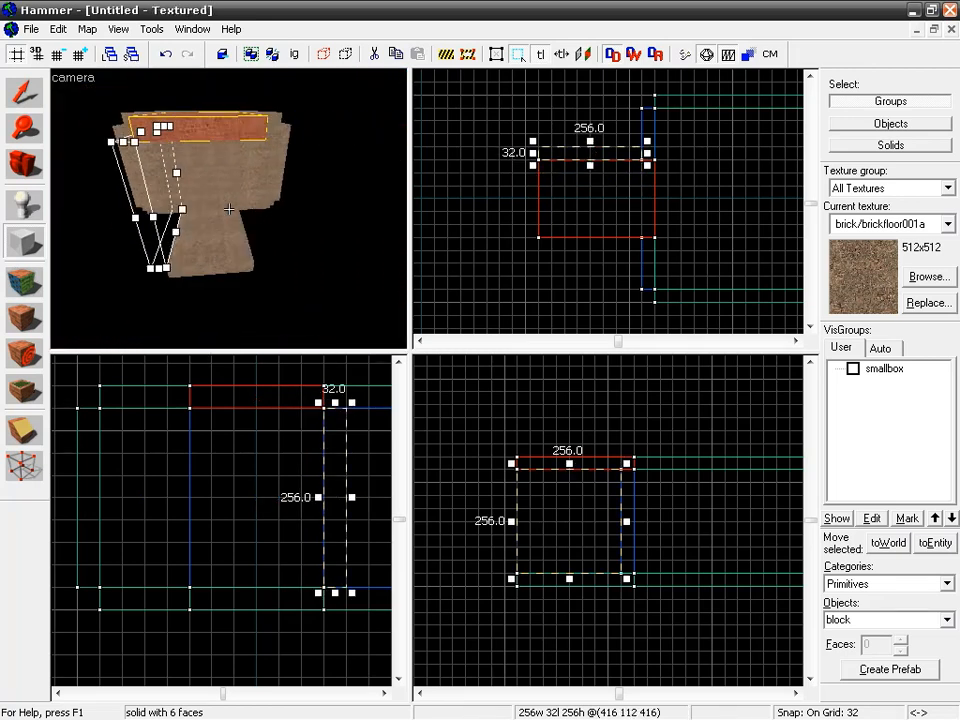
key(w)
key(w)
key(a)
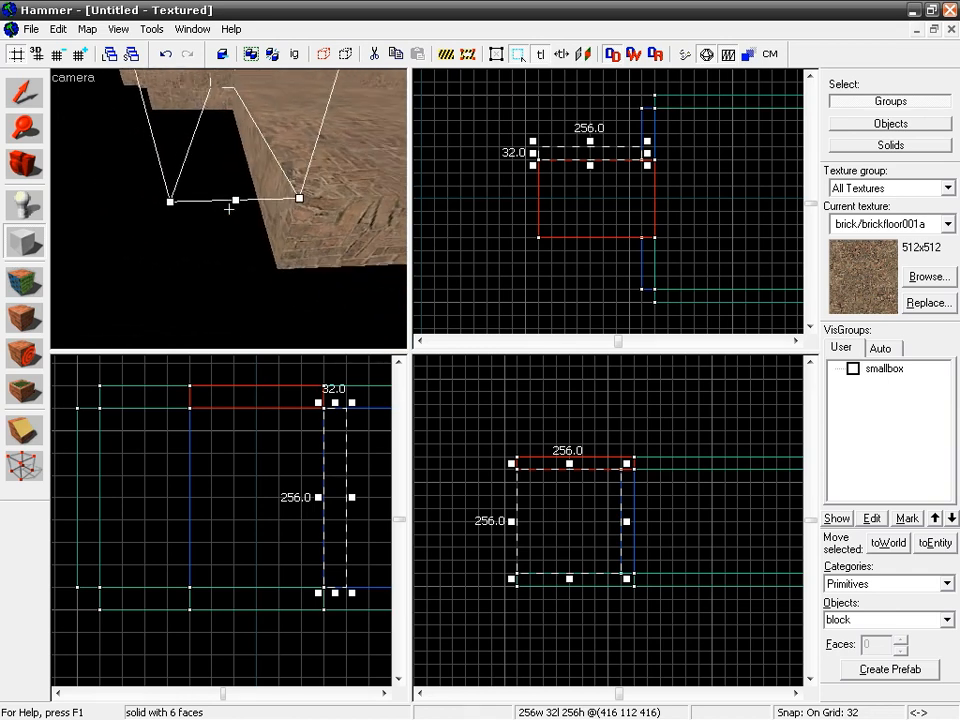
- Create the corridor side wall from its block outline and view it from the corridor's open end
key(d)
key(z)
key(Return)
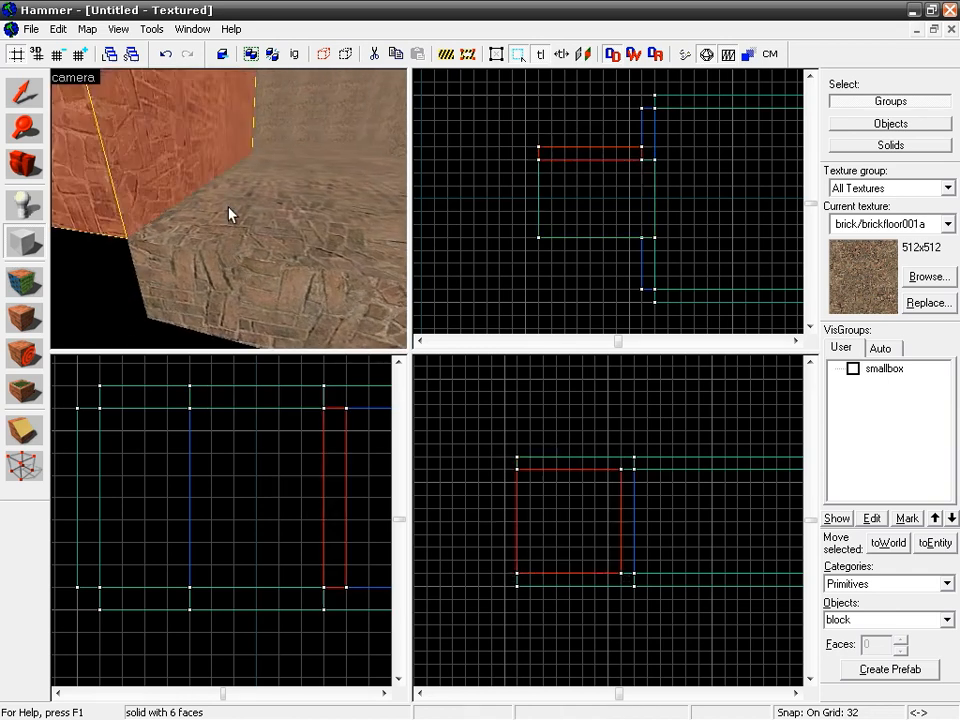
key(z)
key(s)
key(w)
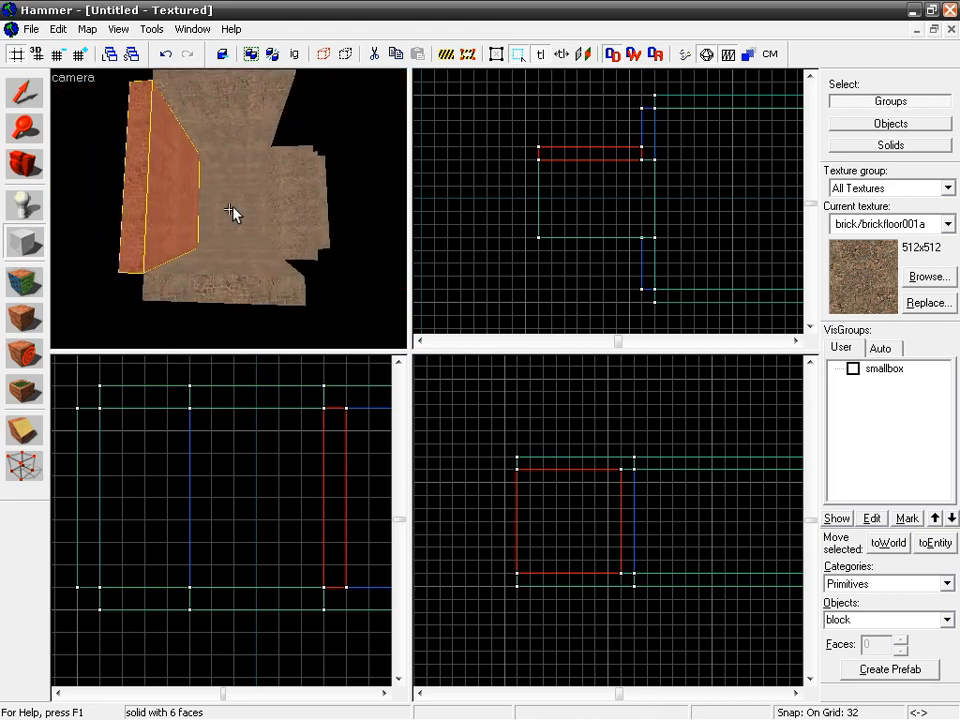
- Copy the side wall straight across to just outside the corridor's opposite edge
click(31, 101)
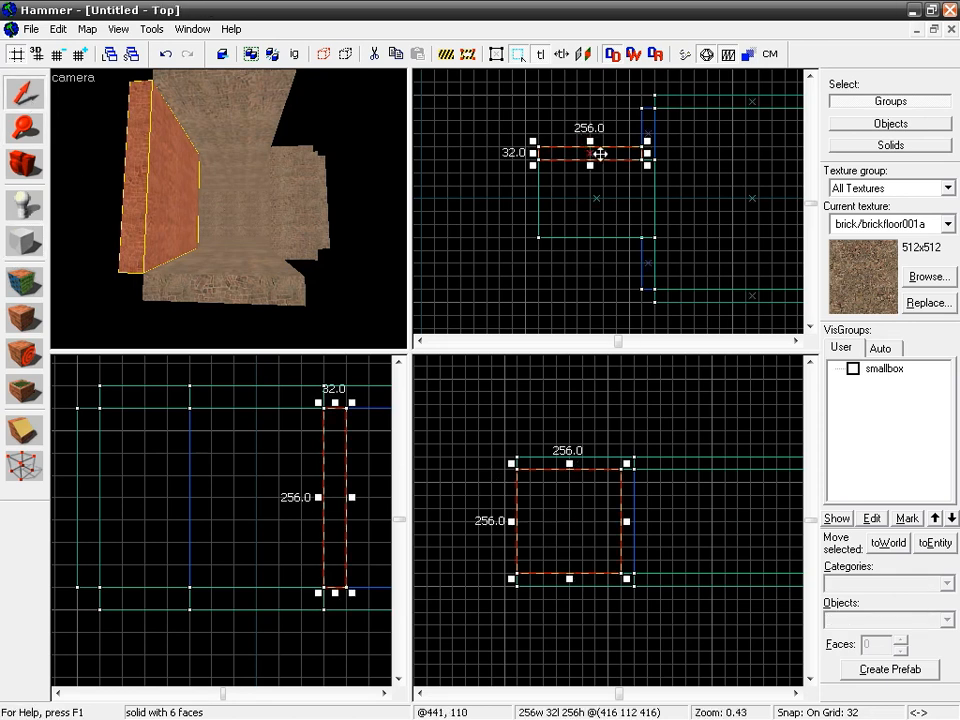
drag(607, 155, 607, 247)
key(z)
key(w)
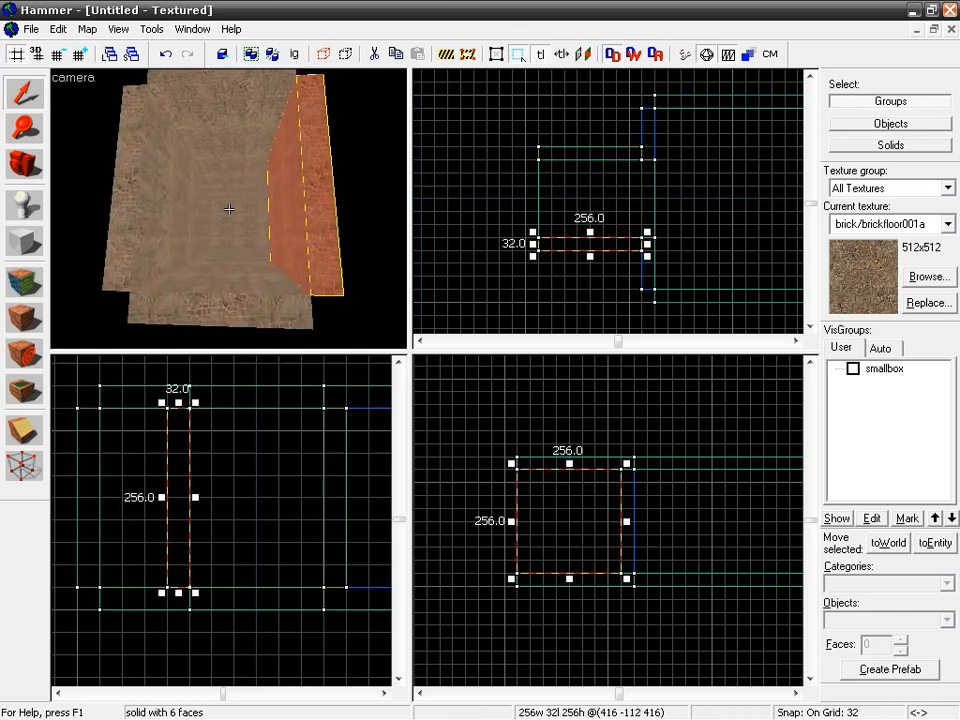
- Examine the corridor from inside and outside to check its floor, ceiling and both side walls, and clear the selection
key(w)
key(s)
key(w)
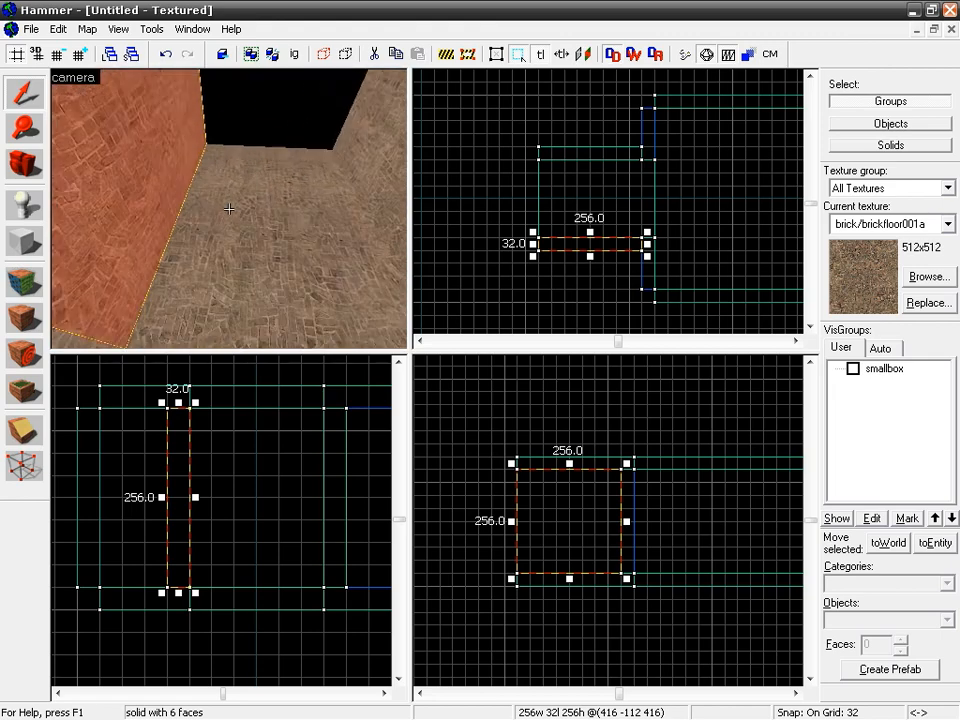
key(s)
key(w)
key(w)
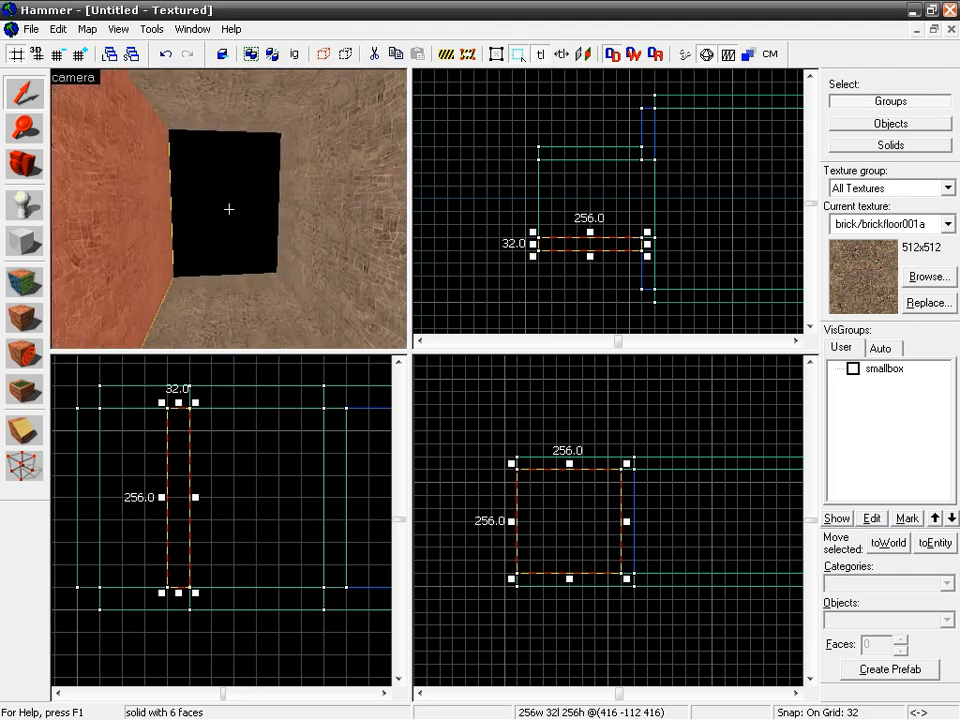
key(s)
key(s)
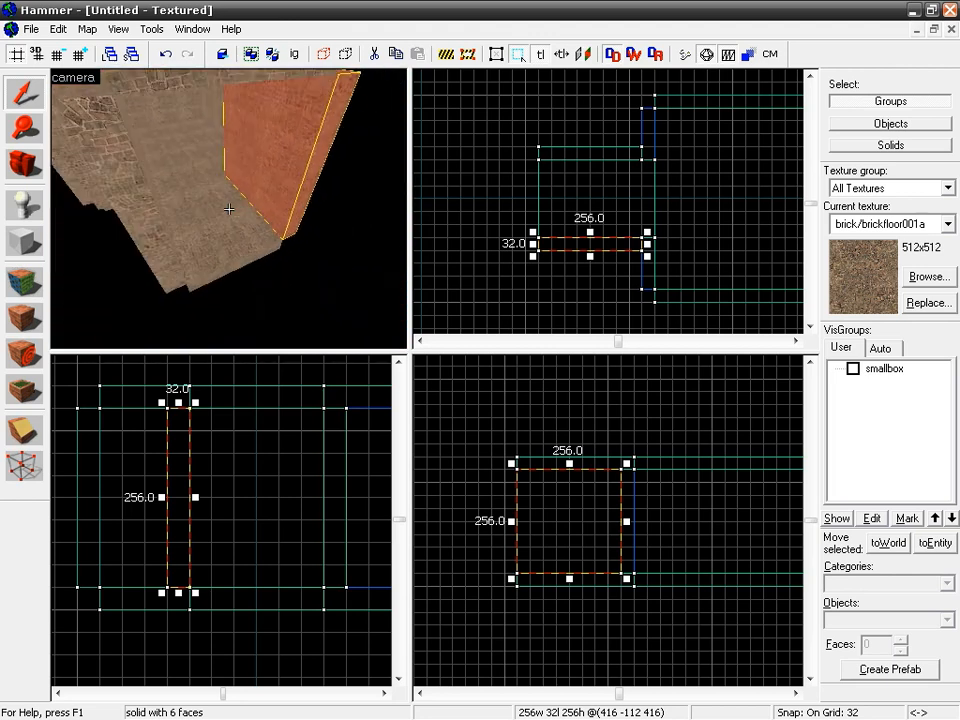
key(w)
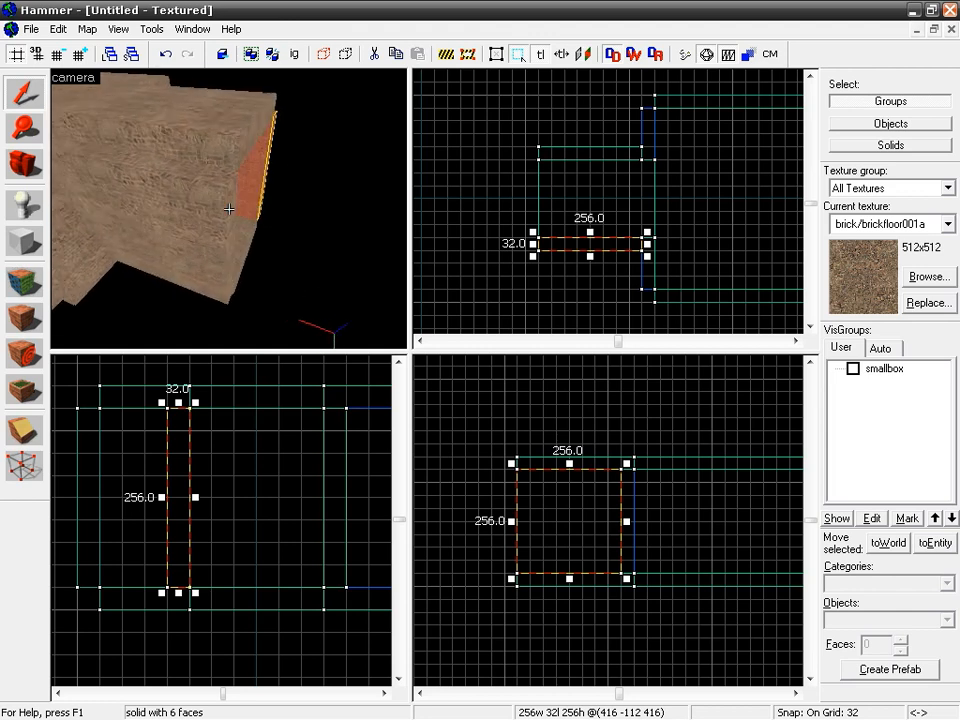
key(a)
key(s)
key(d)
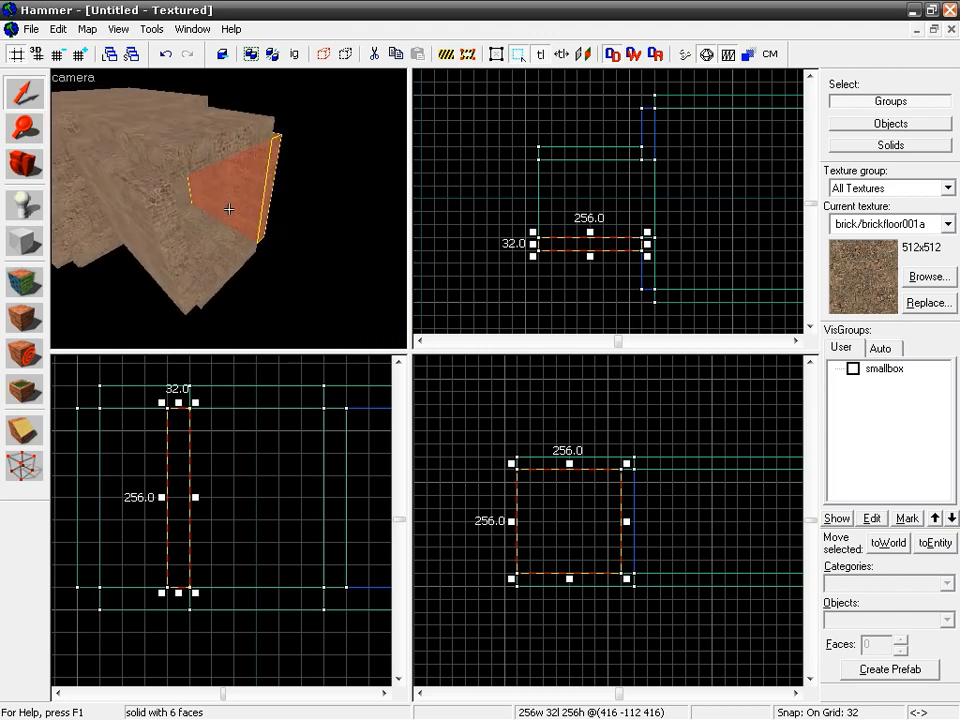
key(z)
click(337, 240)
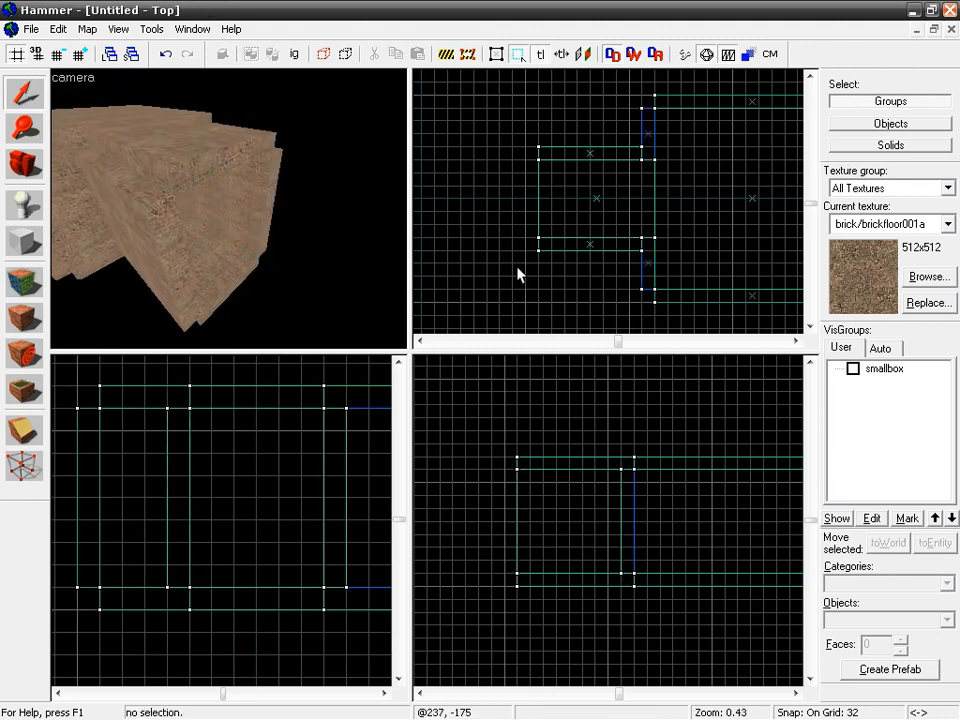
- Try a selection box across the main room in the top view, and clear the selection
scroll(669, 229, down, 3)
drag(669, 236, 566, 230)
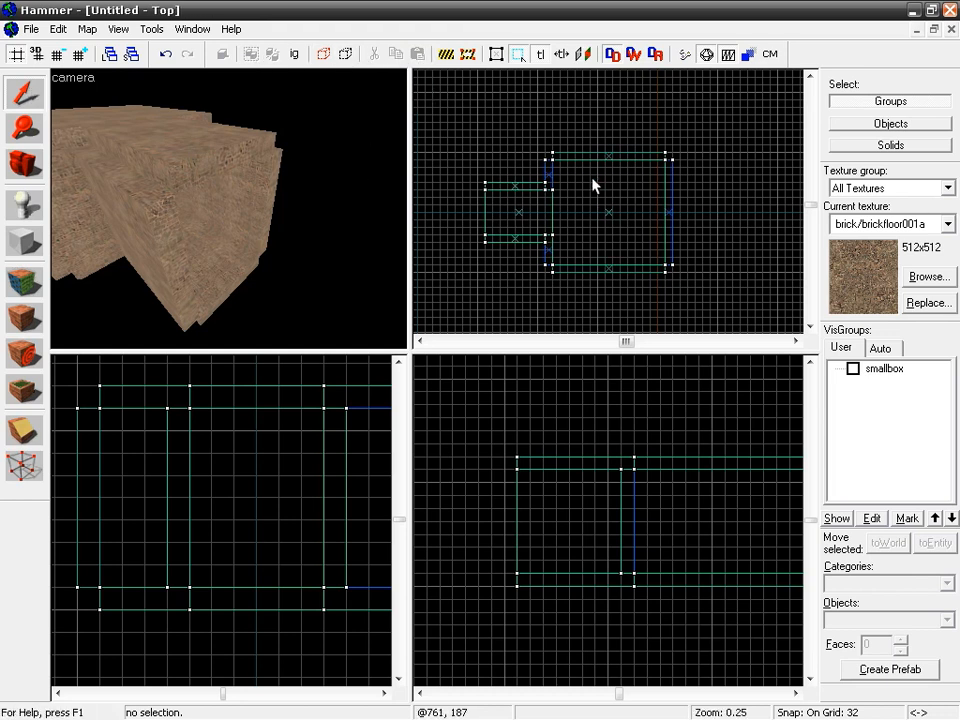
click(652, 155)
drag(706, 131, 580, 243)
key(Return)
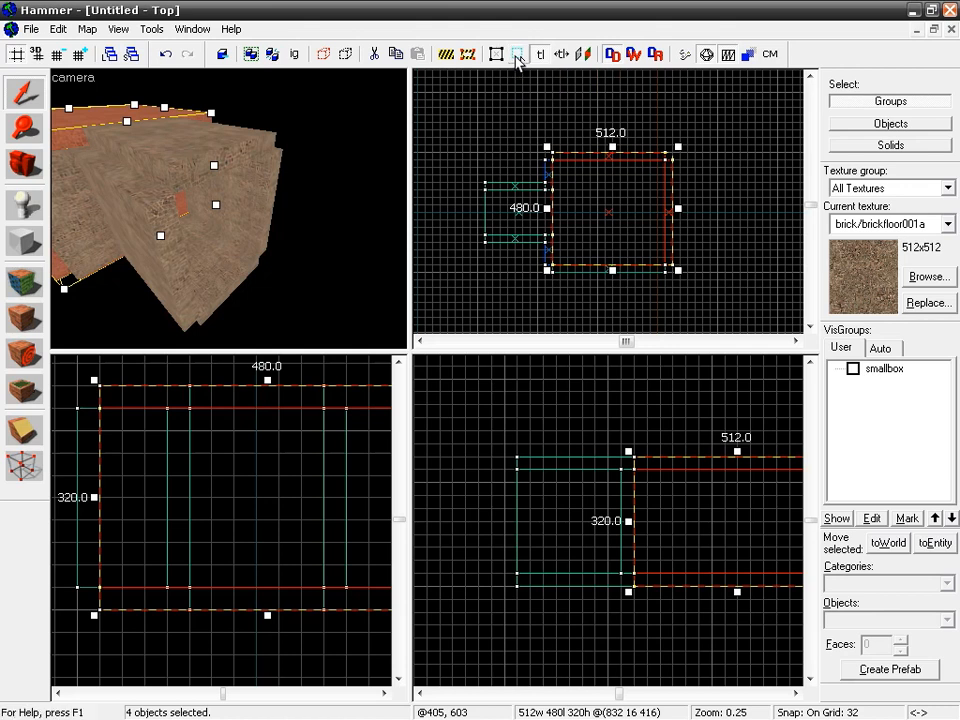
click(542, 124)
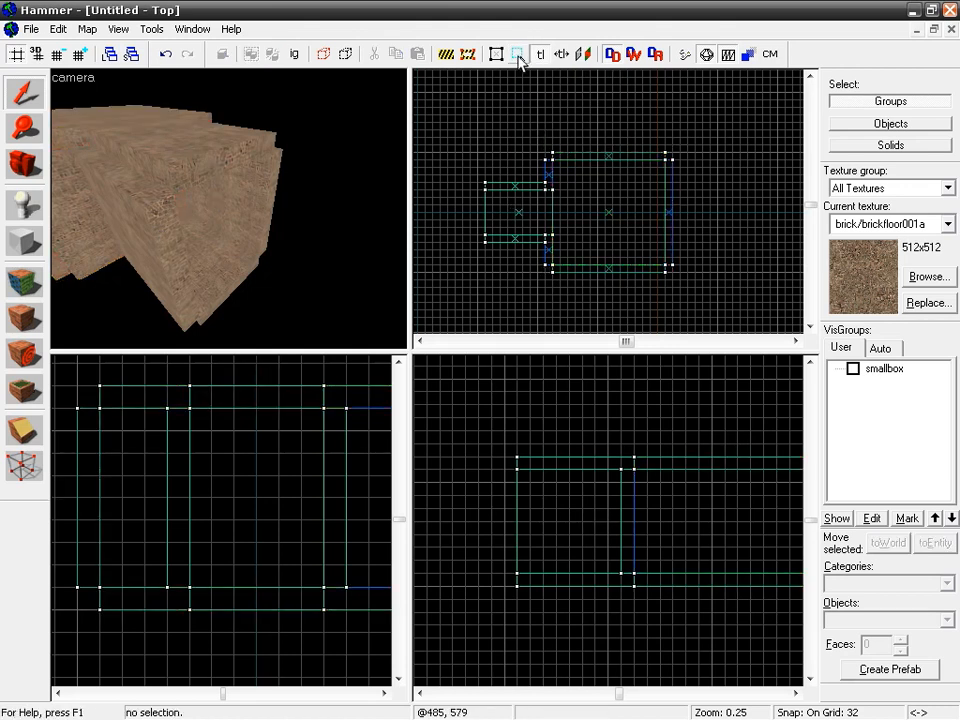
- Try selection boxes around the room and the whole layout, cancel them, and turn automatic box selection back on
drag(607, 124, 710, 253)
drag(583, 122, 697, 252)
drag(465, 126, 711, 305)
key(Escape)
click(517, 56)
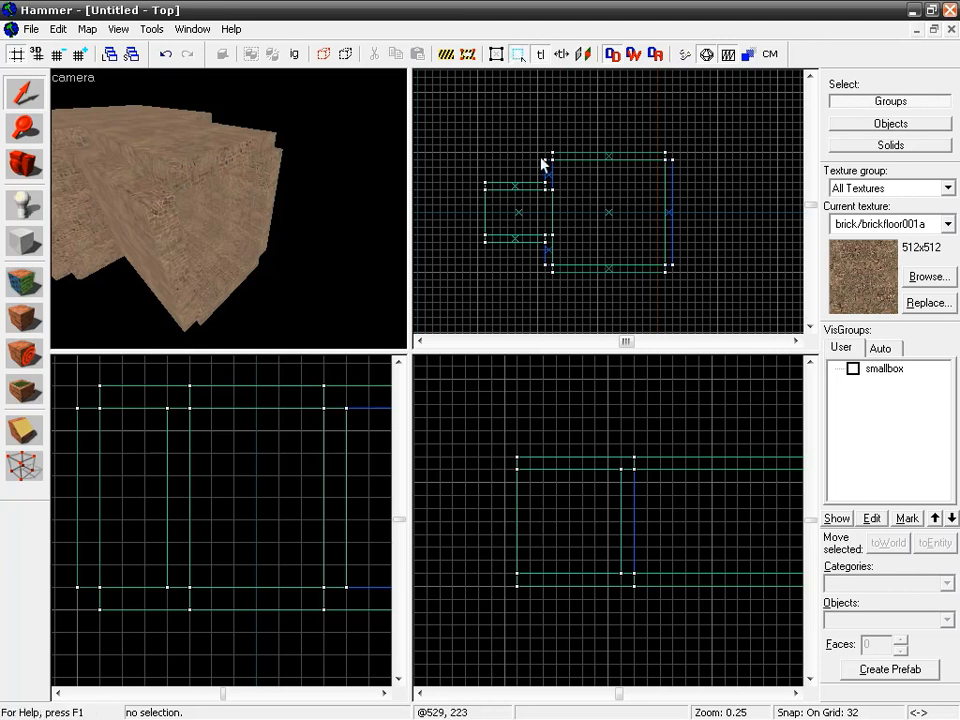
- Box-select the room and corridor, and remove the corridor's two side walls, floor and ceiling from the selection
drag(687, 149, 536, 285)
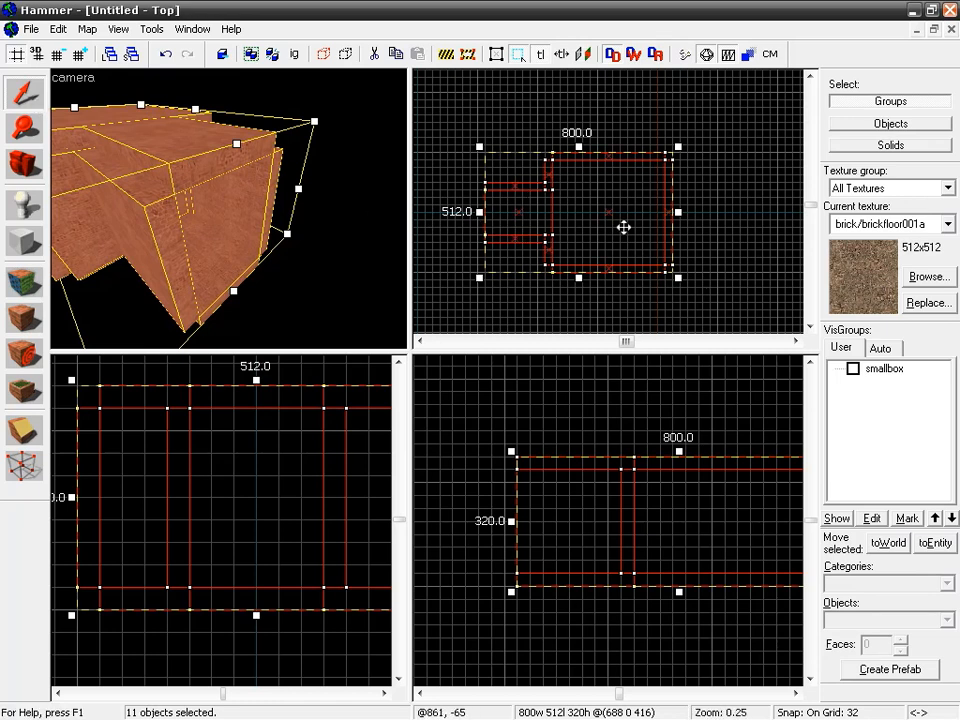
ctrl+click(526, 183)
ctrl+click(521, 189)
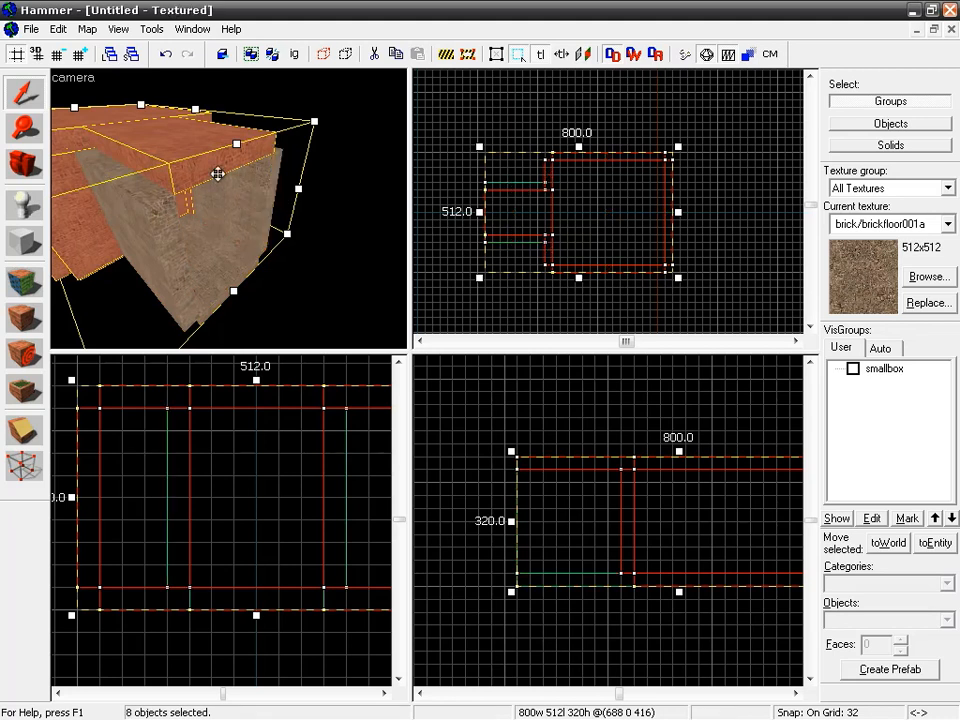
ctrl+click(192, 191)
- Copy the selected room straight across to the far end of the corridor
key(z)
key(d)
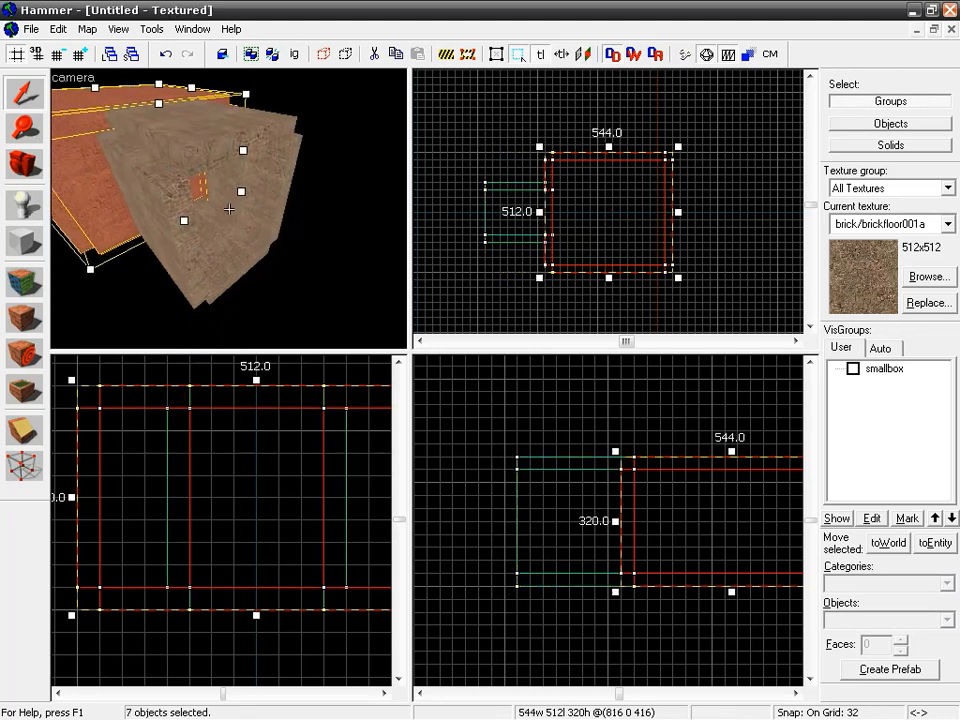
key(d)
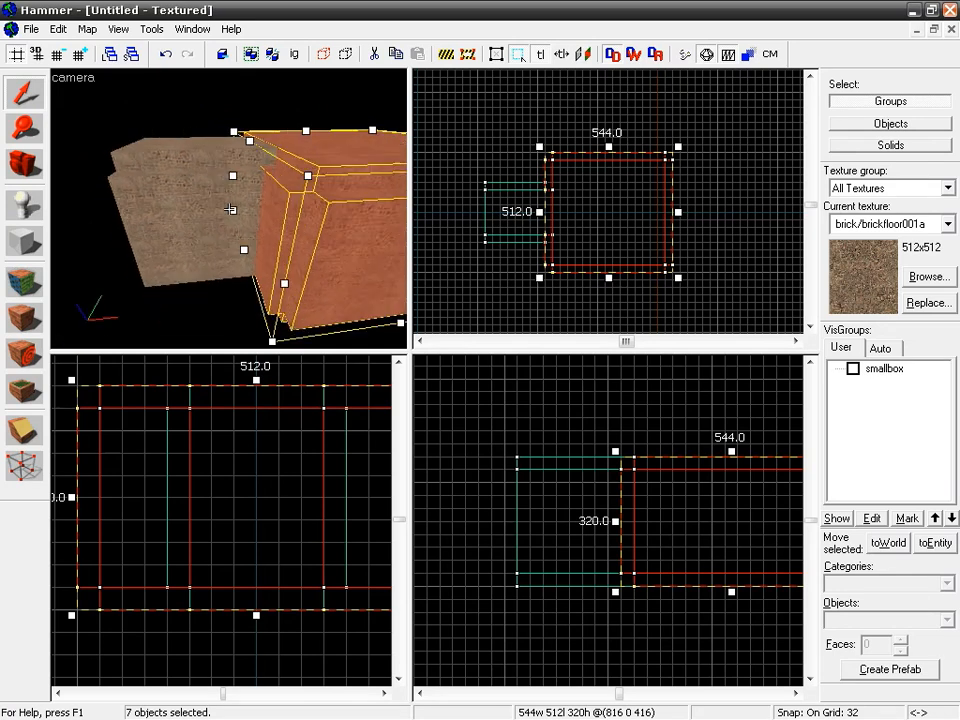
key(a)
key(d)
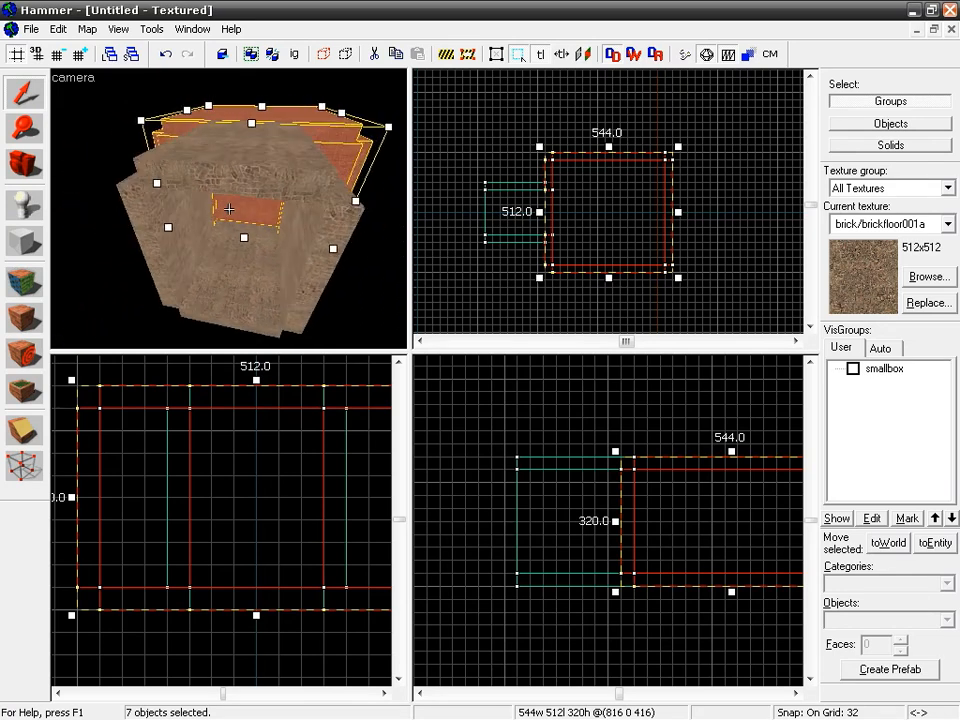
key(s)
key(a)
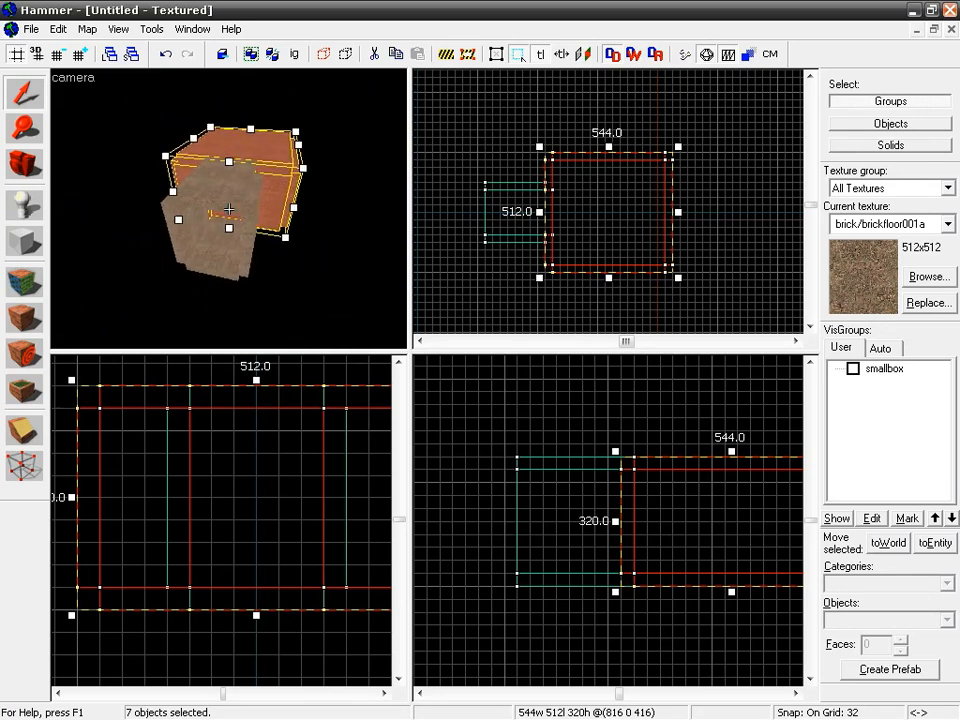
key(z)
drag(578, 212, 669, 204)
drag(664, 147, 476, 144)
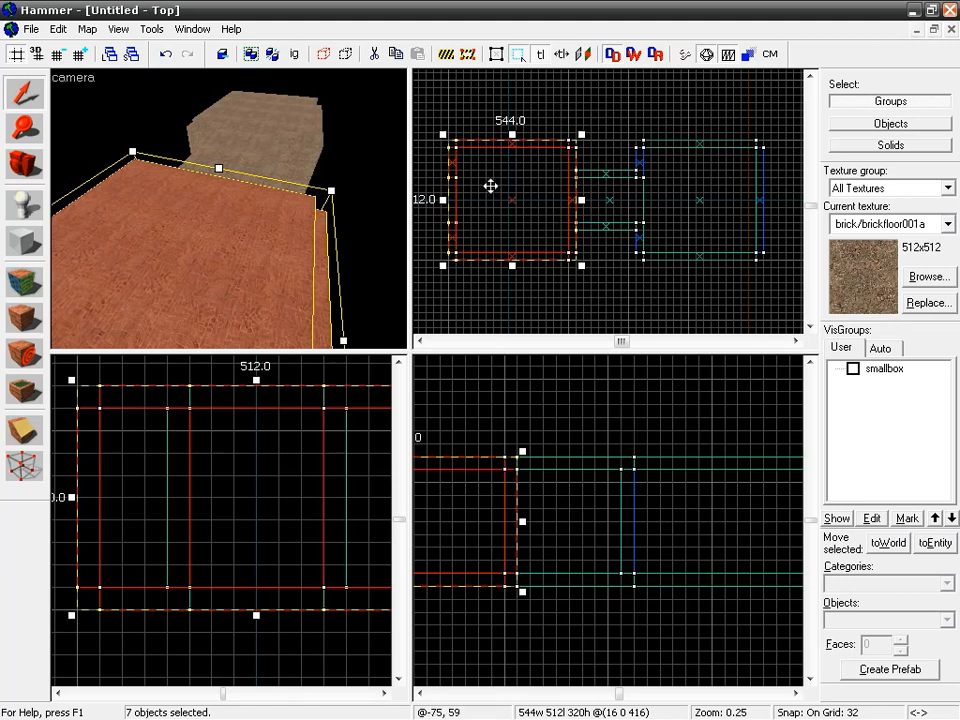
- Try to rotate the copied room by hand in the top view so its doorway faces the corridor
click(465, 221)
mouse_move(445, 265)
mouse_down()
mouse_move(473, 287)
mouse_move(619, 255)
mouse_move(615, 124)
mouse_move(598, 117)
mouse_up()
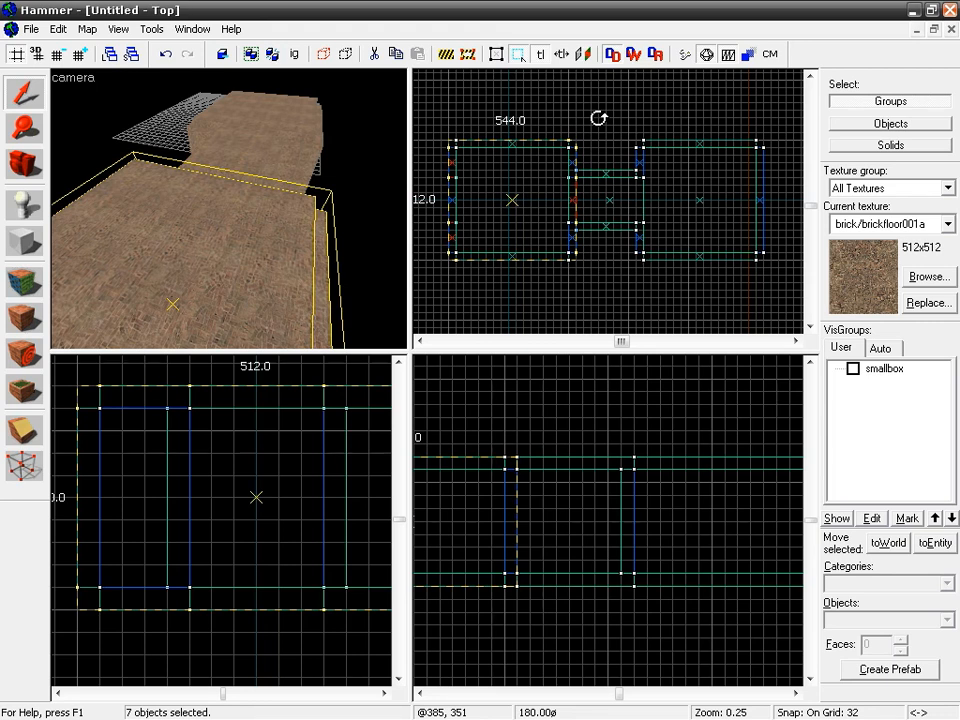
mouse_move(598, 118)
mouse_down()
mouse_move(608, 158)
mouse_move(556, 103)
mouse_move(596, 121)
mouse_move(595, 130)
mouse_move(587, 120)
mouse_move(647, 75)
mouse_move(620, 110)
mouse_up()
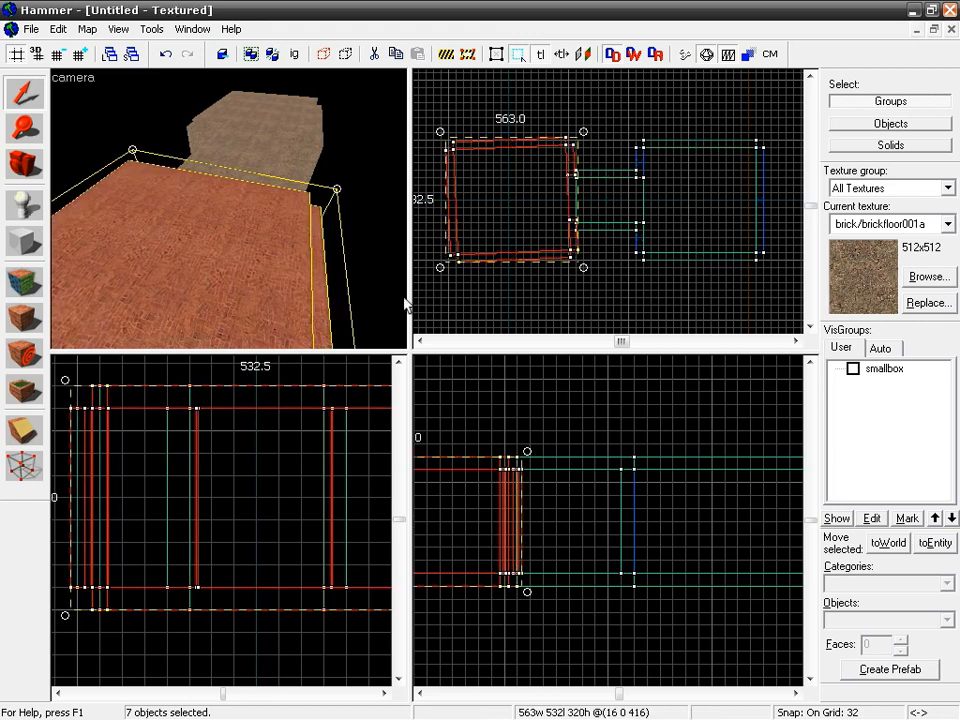
- Inspect the joint between the rotated room and the corridor, and undo the freehand rotation
key(z)
key(w)
key(s)
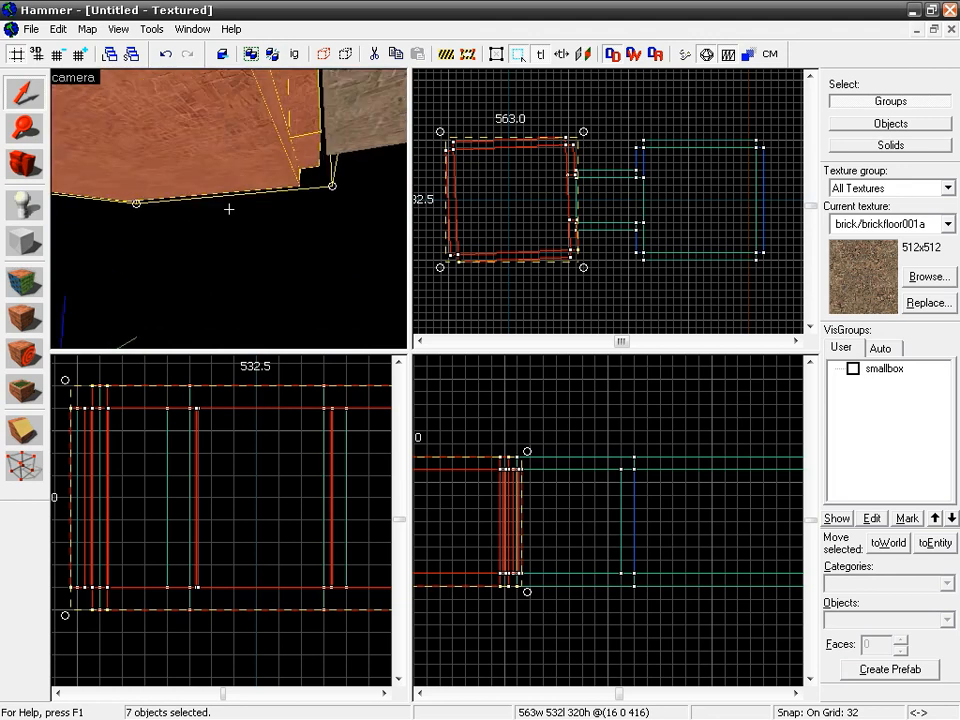
key(w)
key(s)
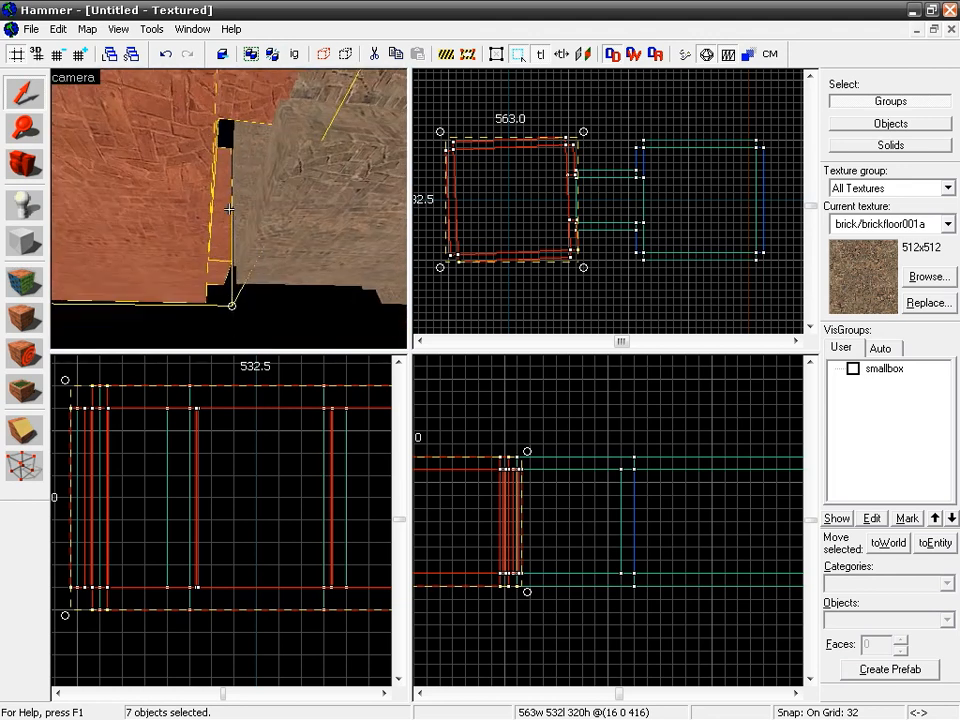
key(s)
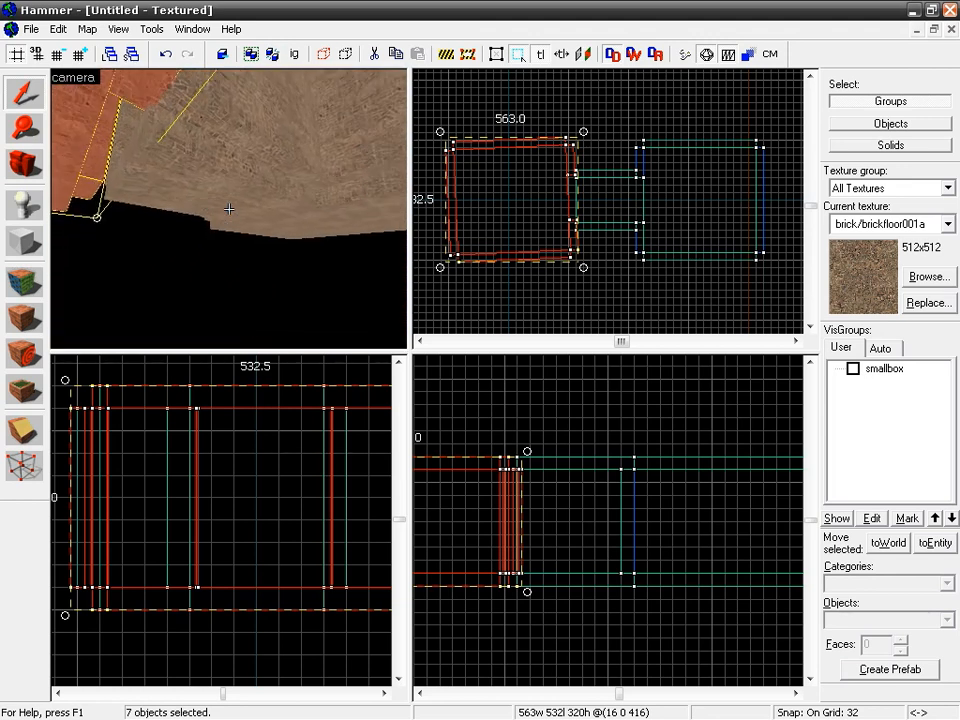
key(w)
key(s)
key(w)
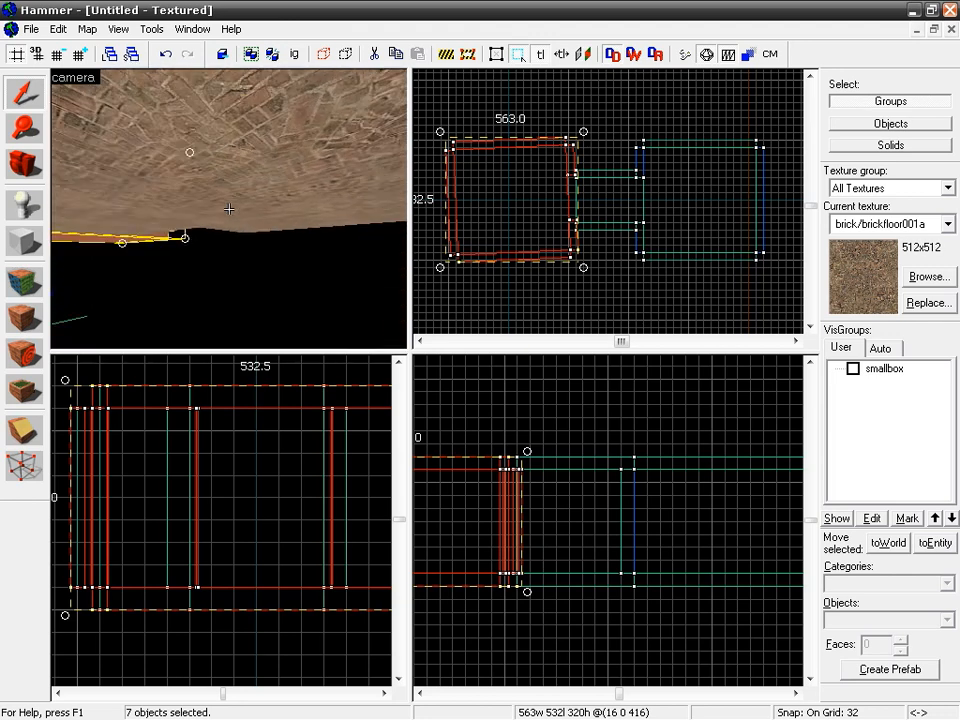
key(s)
key(a)
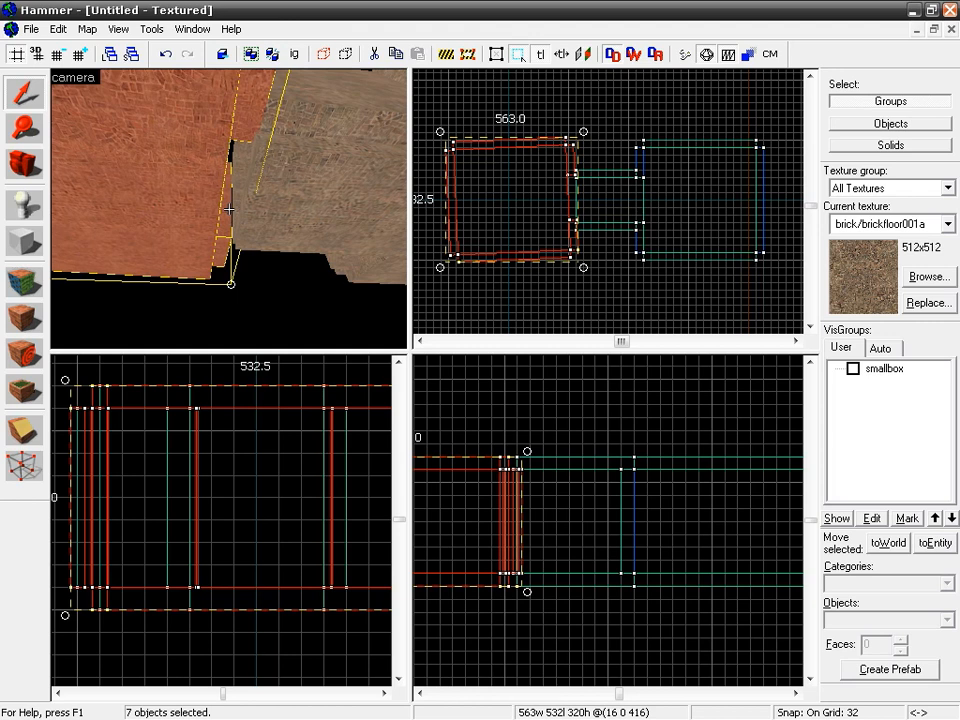
key(z)
click(58, 29)
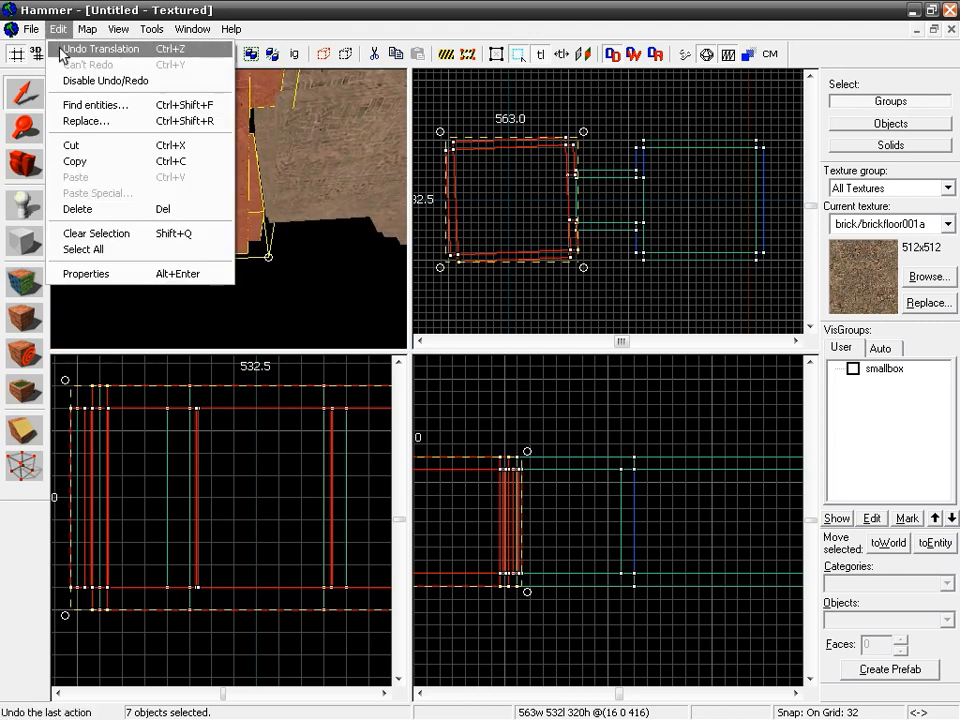
click(92, 47)
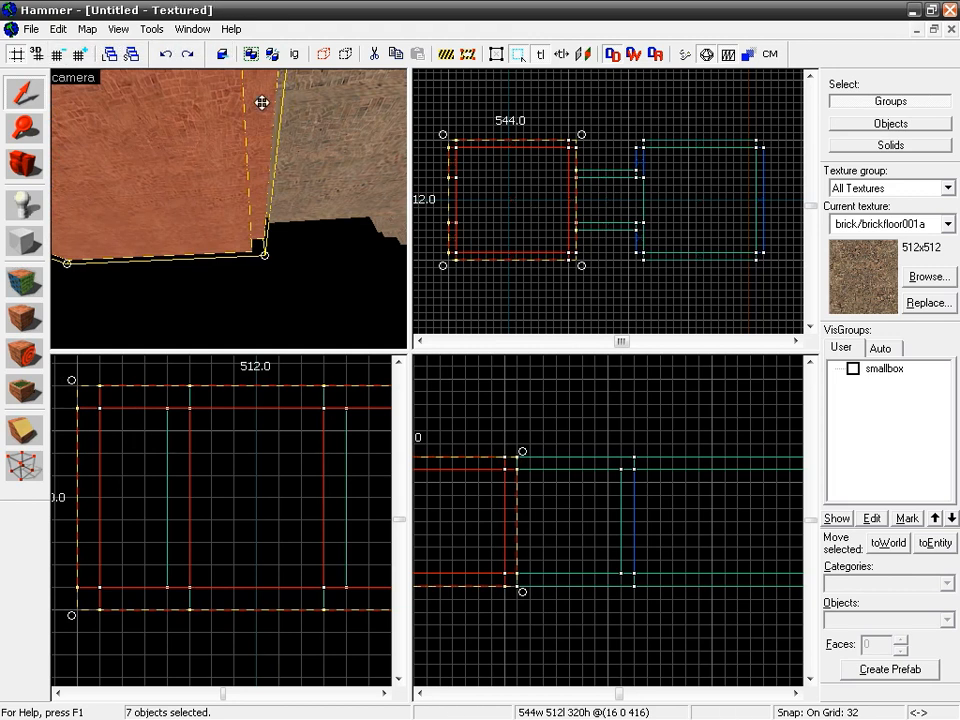
- Rotate the copied room 180 degrees about Z with Transform, and move it 32 units toward the corridor
click(151, 29)
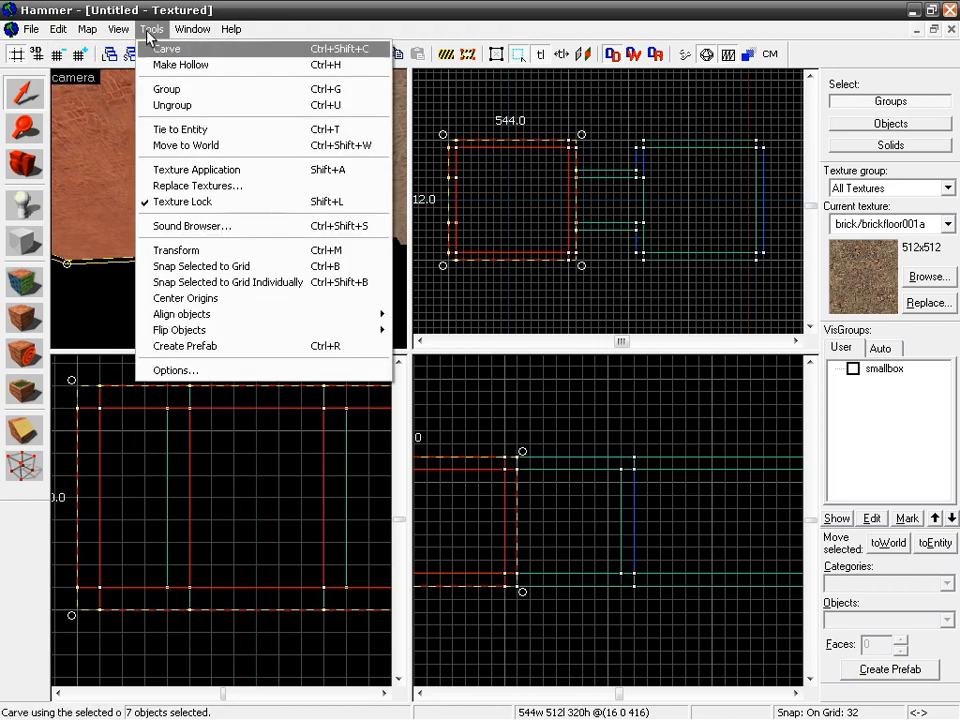
click(172, 250)
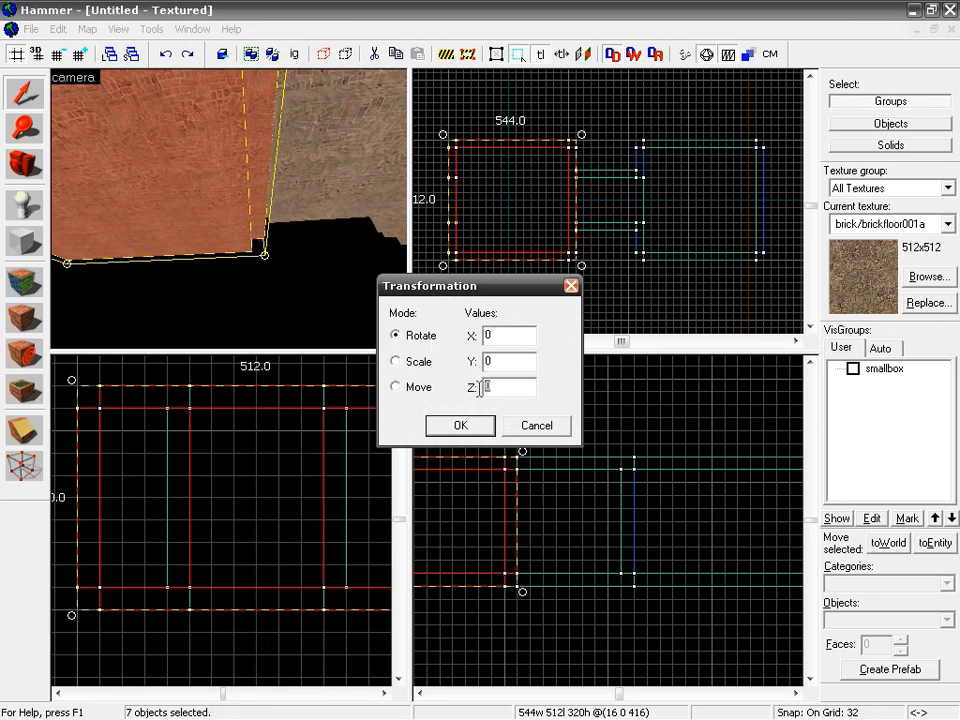
text(18)
click(458, 430)
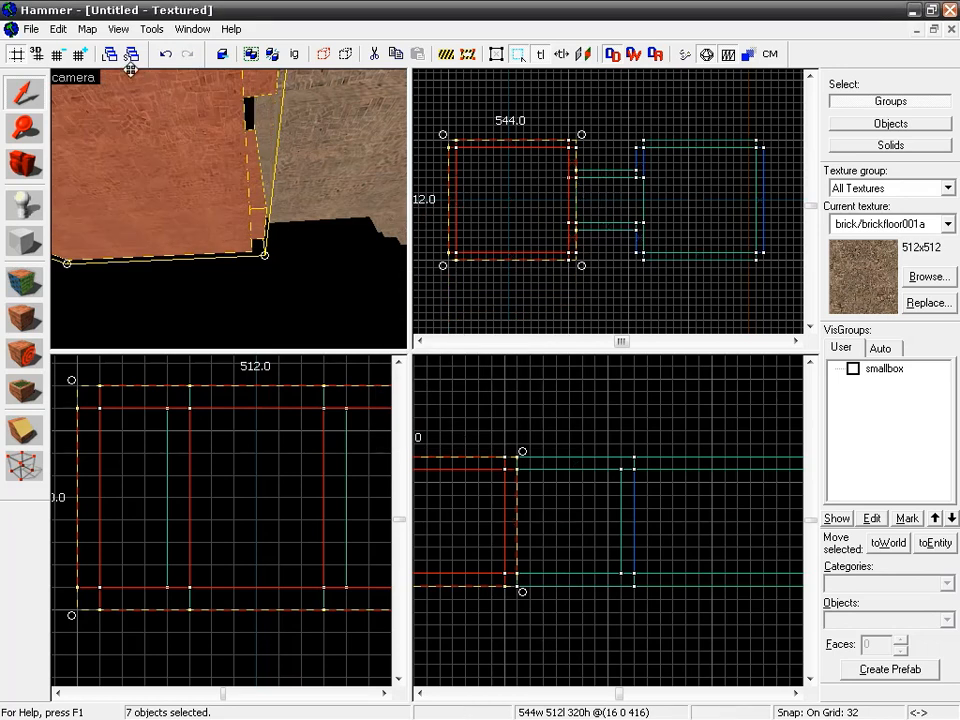
drag(515, 149, 519, 150)
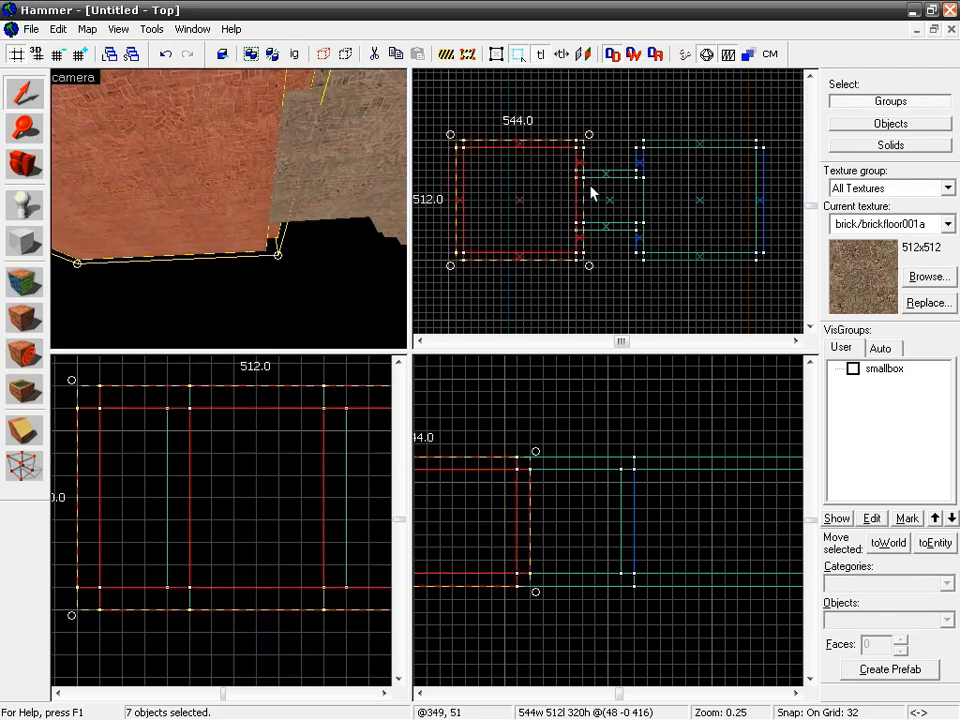
key(z)
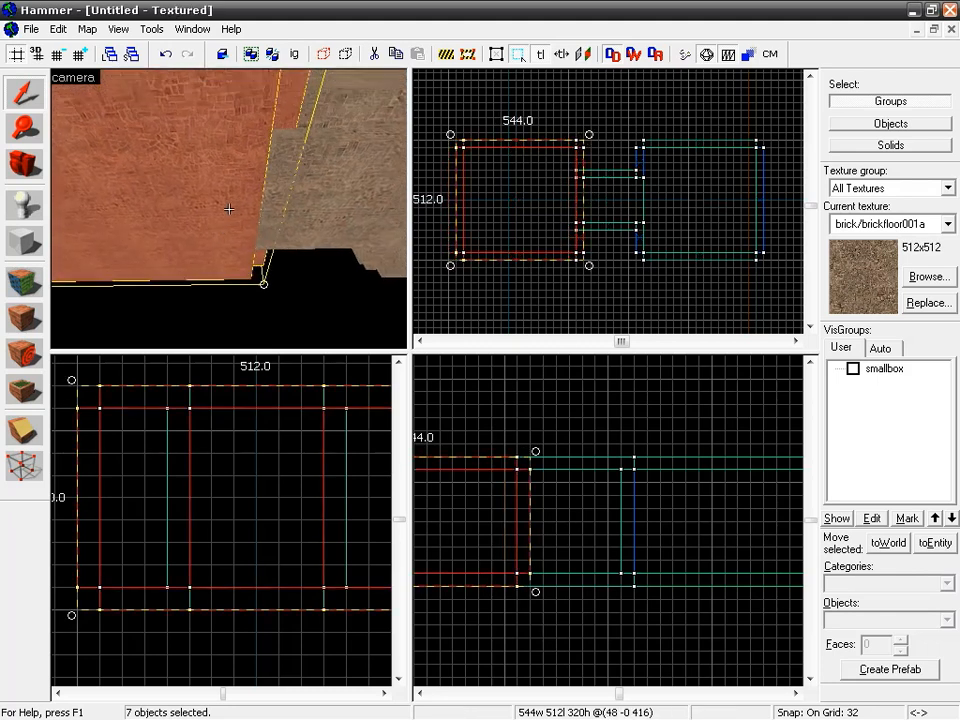
- Inspect the interior of the corridor and both rooms, checking how their doorways line up
key(w)
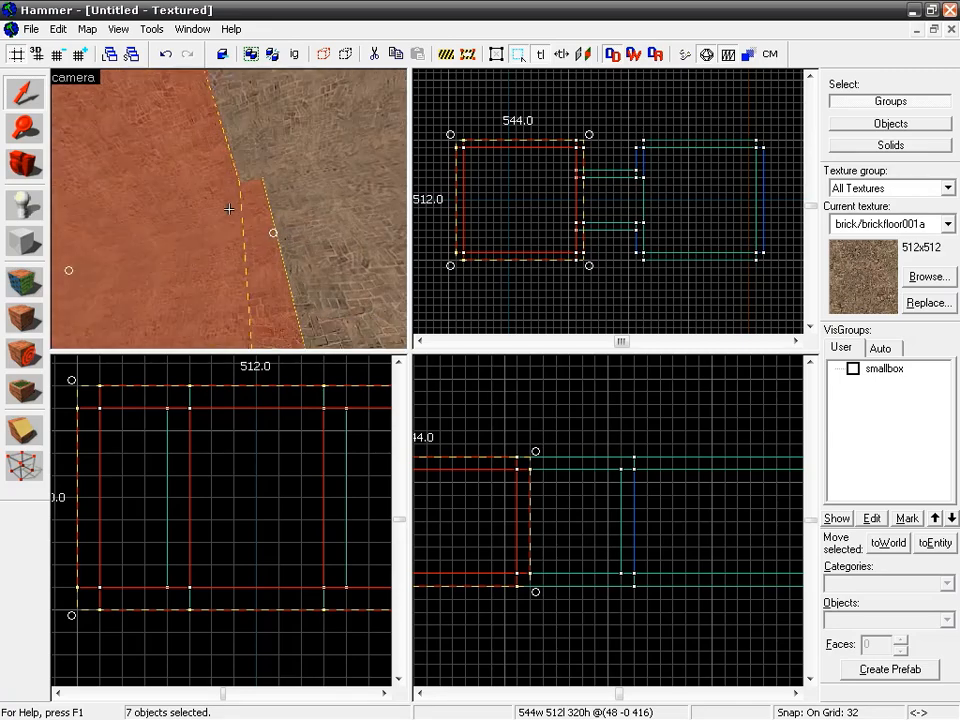
key(w)
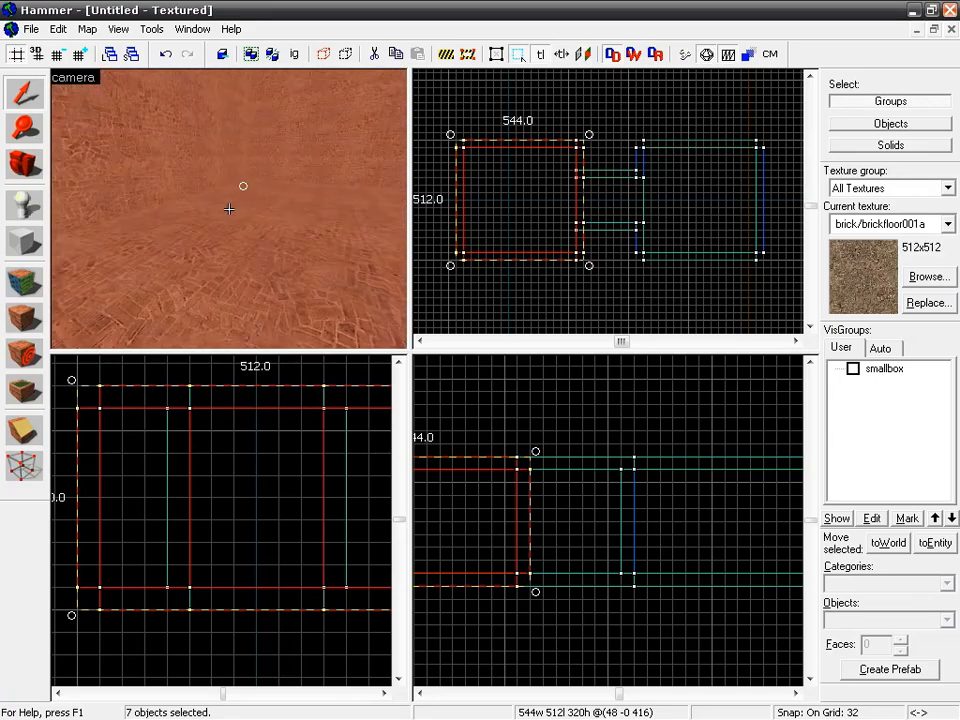
key(w)
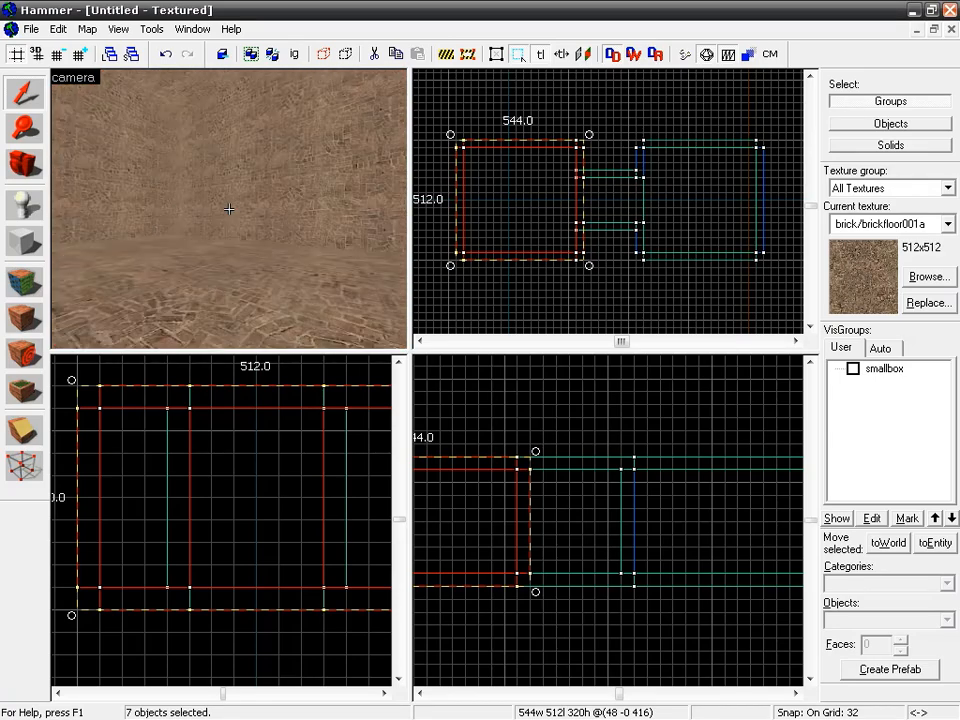
key(w)
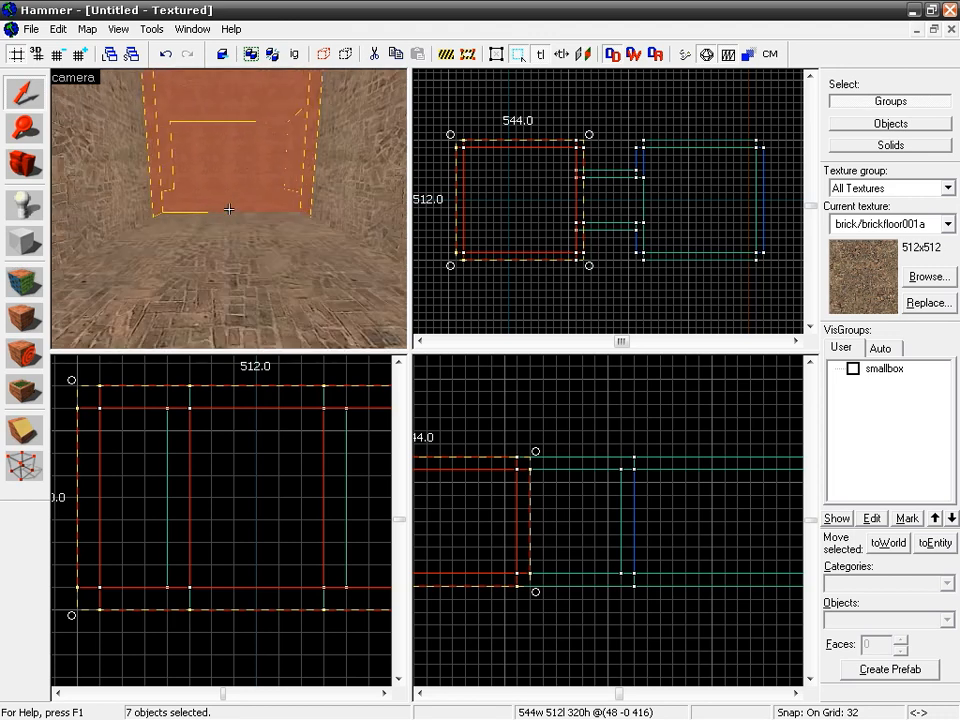
key(w)
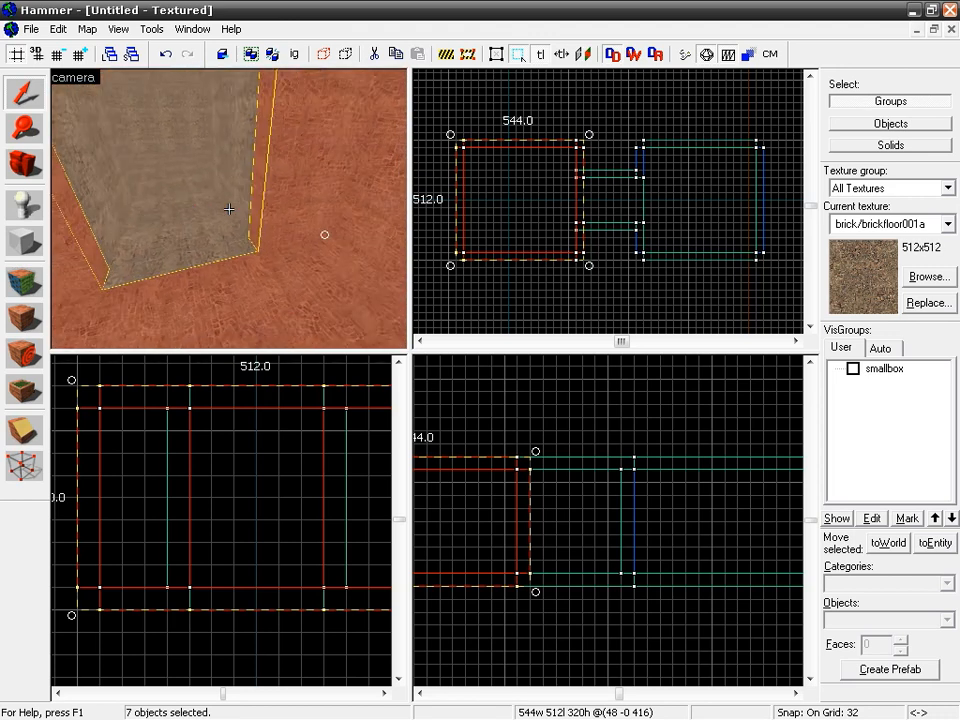
key(s)
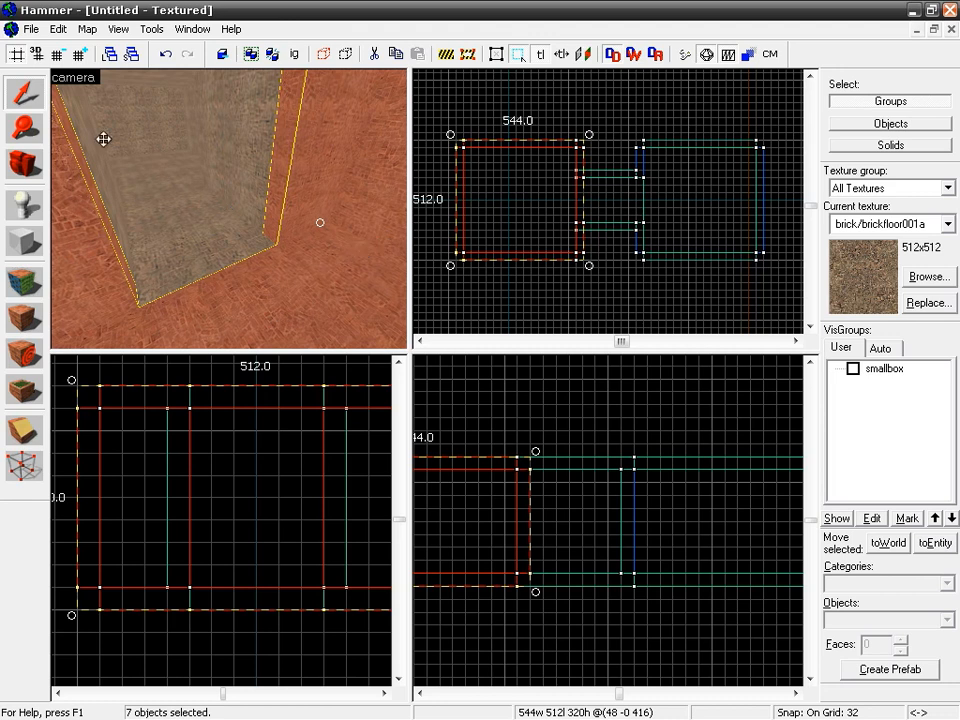
- Start saving the map and browse to the cstrike mapsrc folder inside sourcesdk_content
click(31, 29)
click(47, 112)
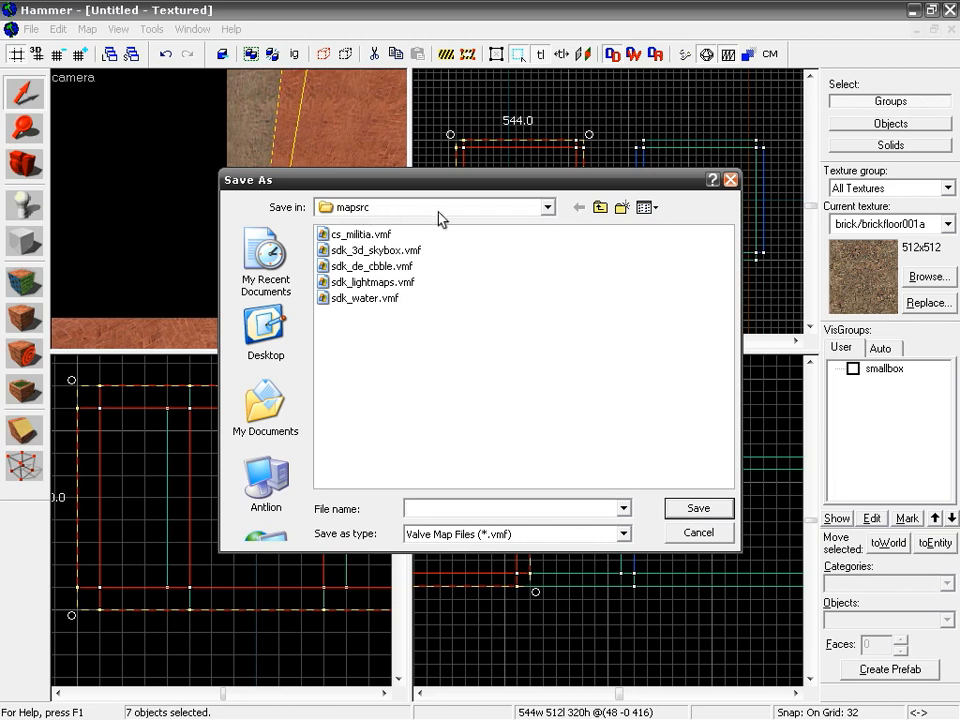
click(553, 213)
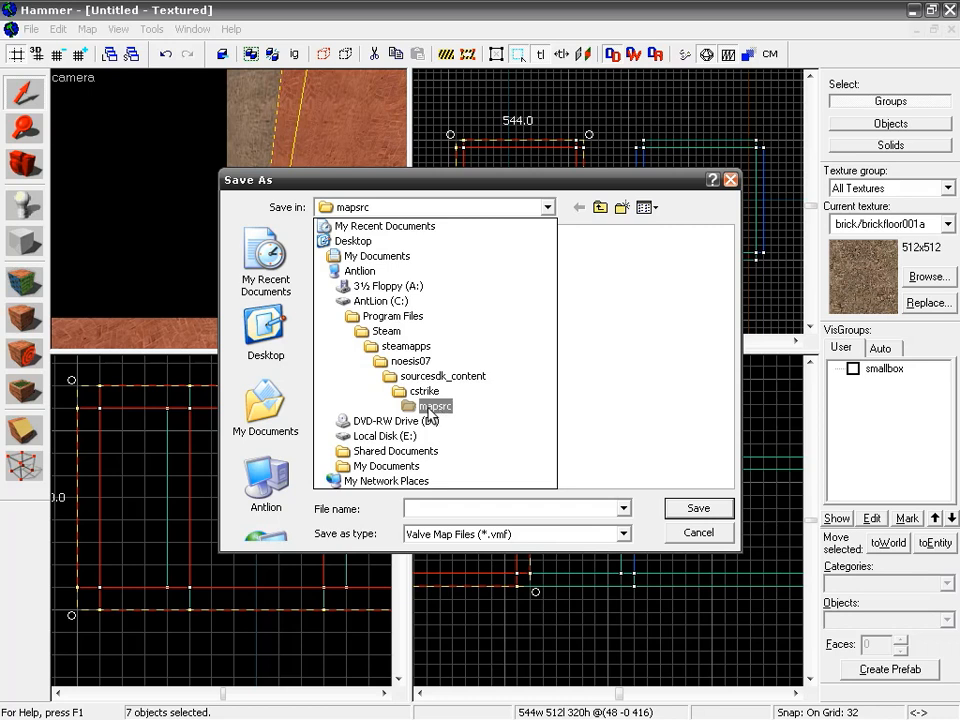
click(378, 304)
double_click(364, 272)
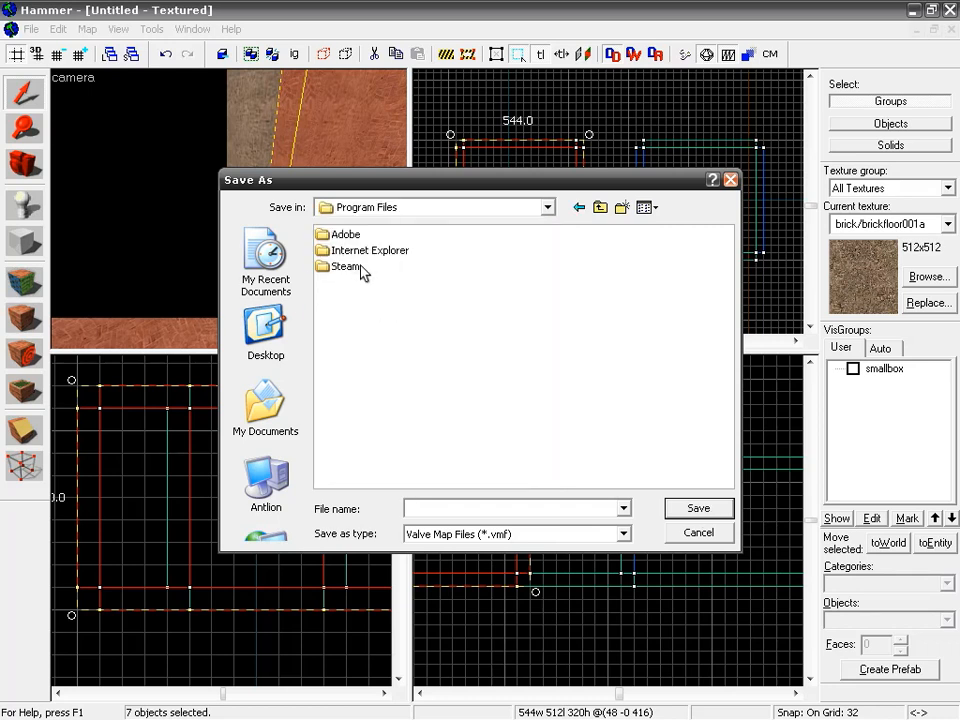
double_click(344, 268)
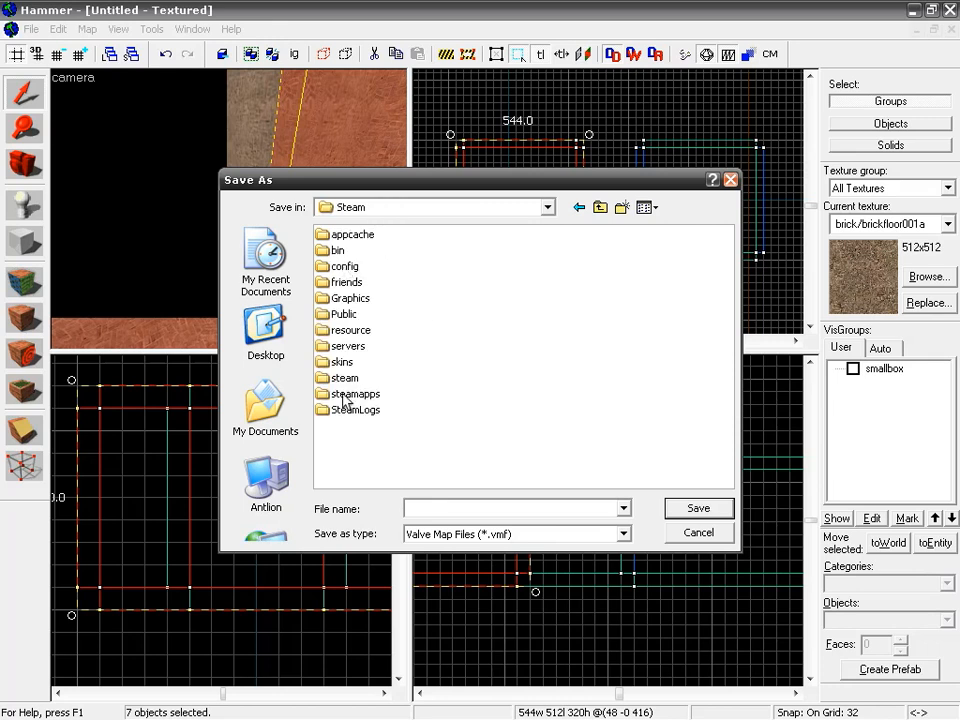
double_click(345, 395)
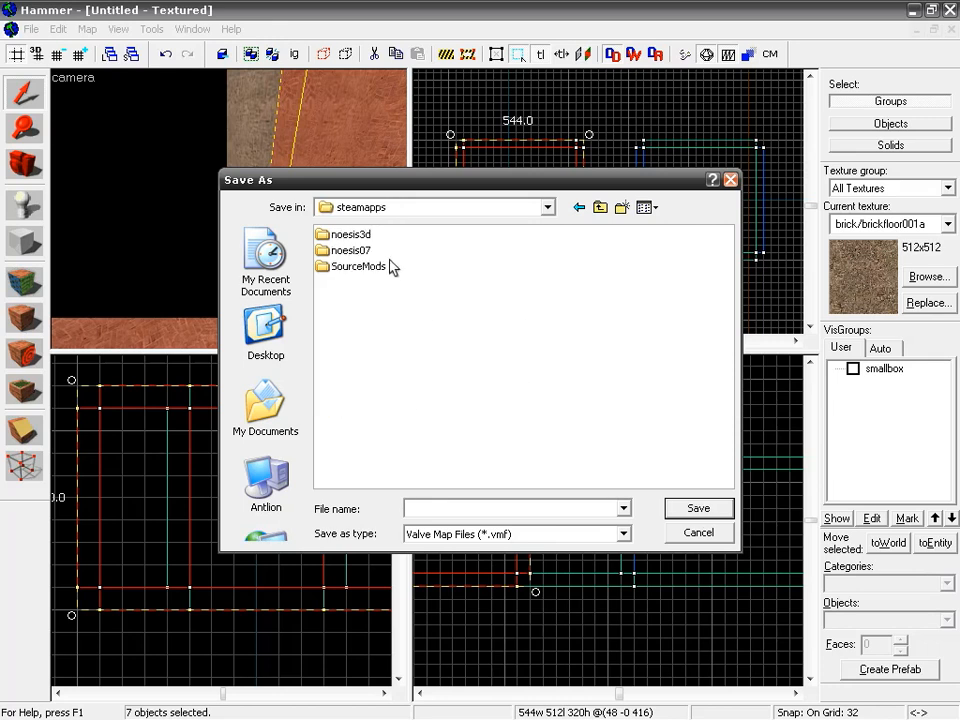
double_click(350, 252)
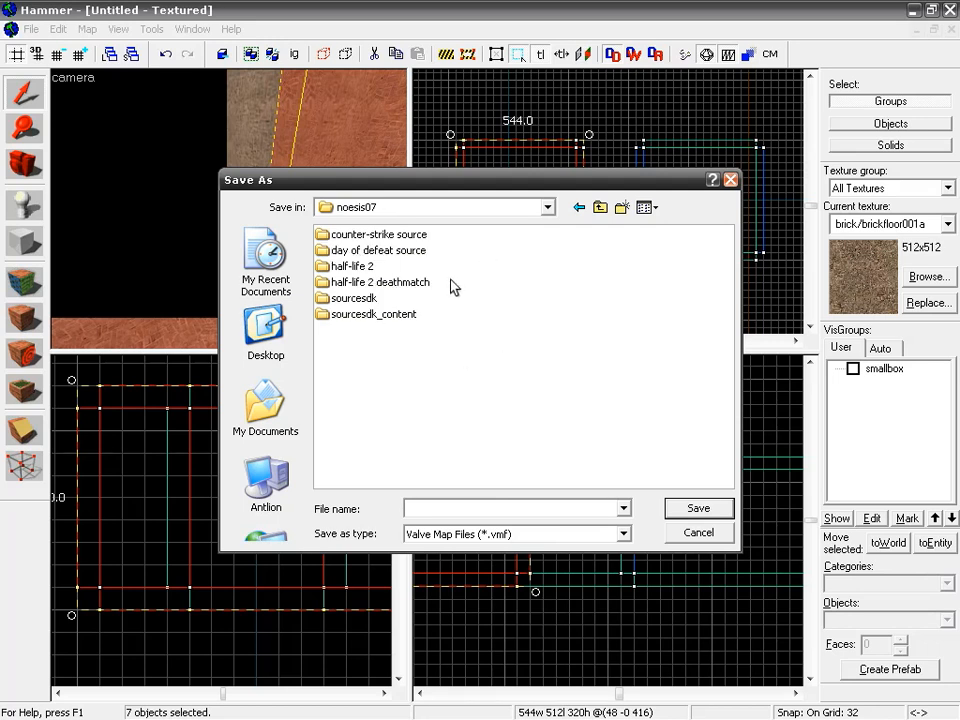
double_click(388, 316)
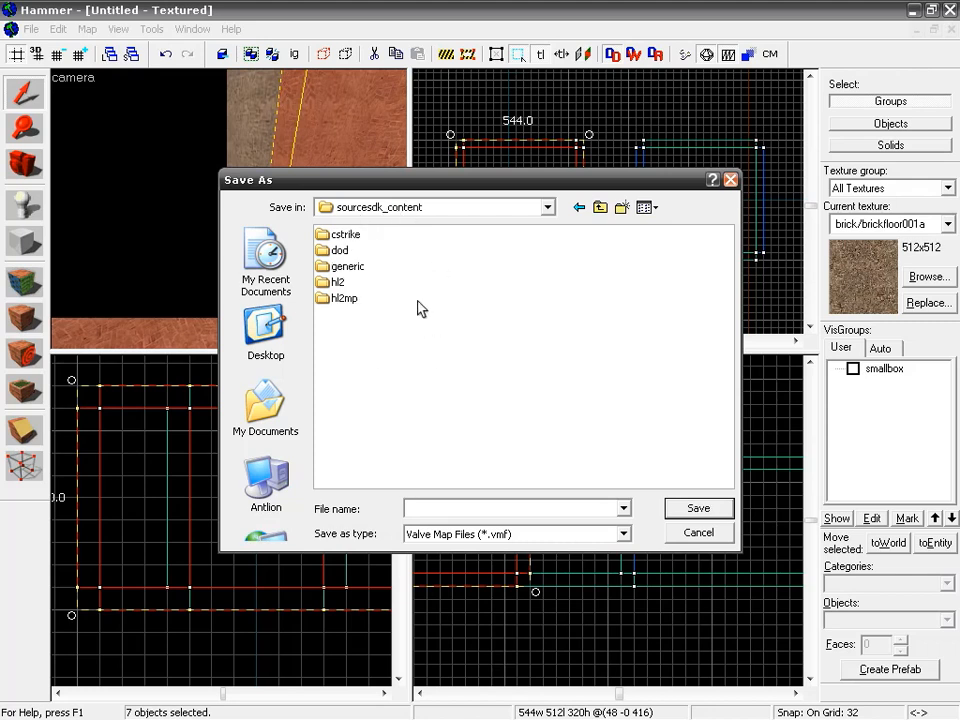
double_click(346, 236)
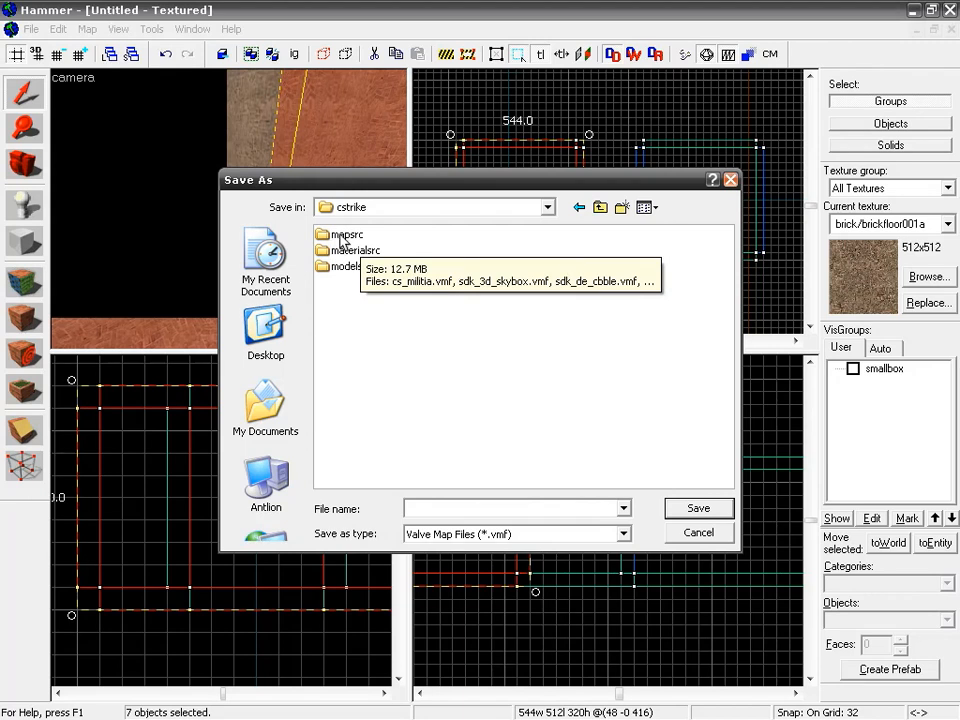
double_click(341, 238)
- Save the map as cs_twoRooms.vmf in the mapsrc folder
click(430, 505)
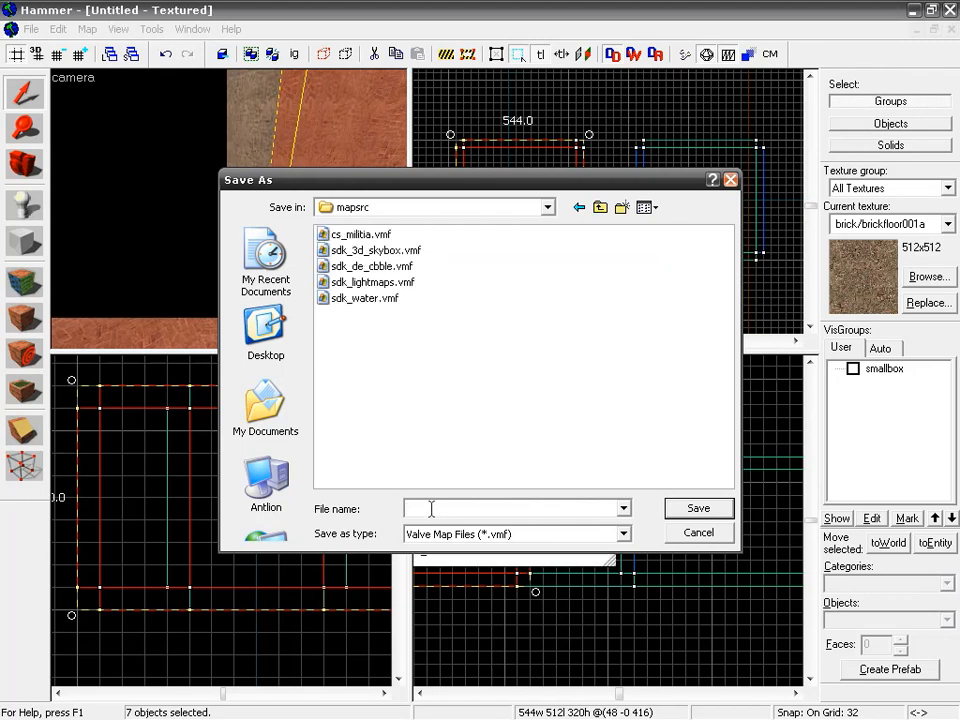
text(cs)
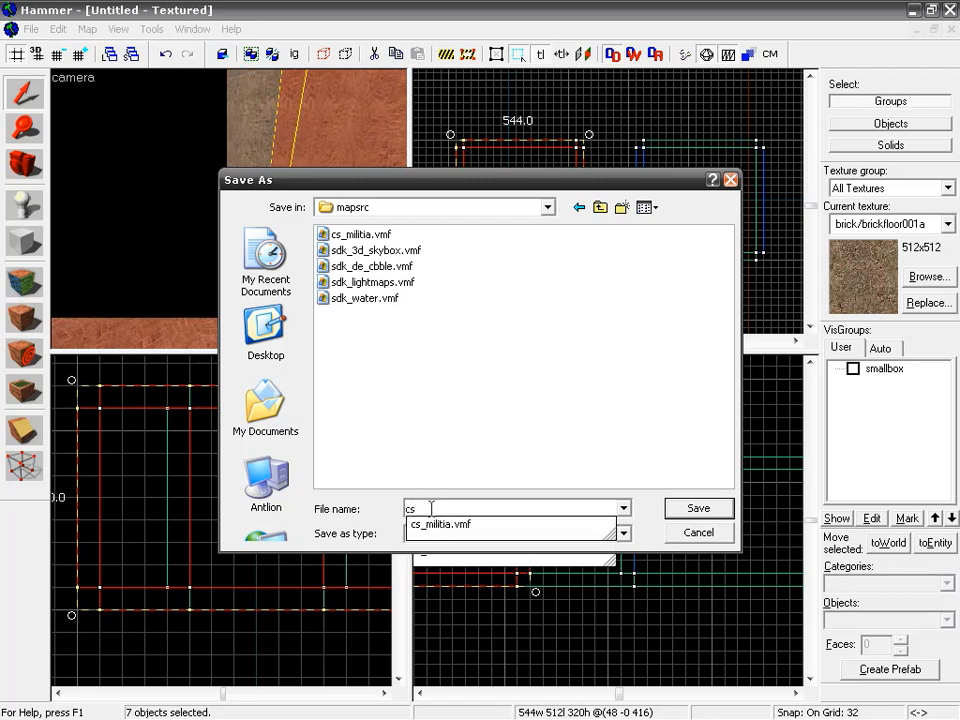
text(_two)
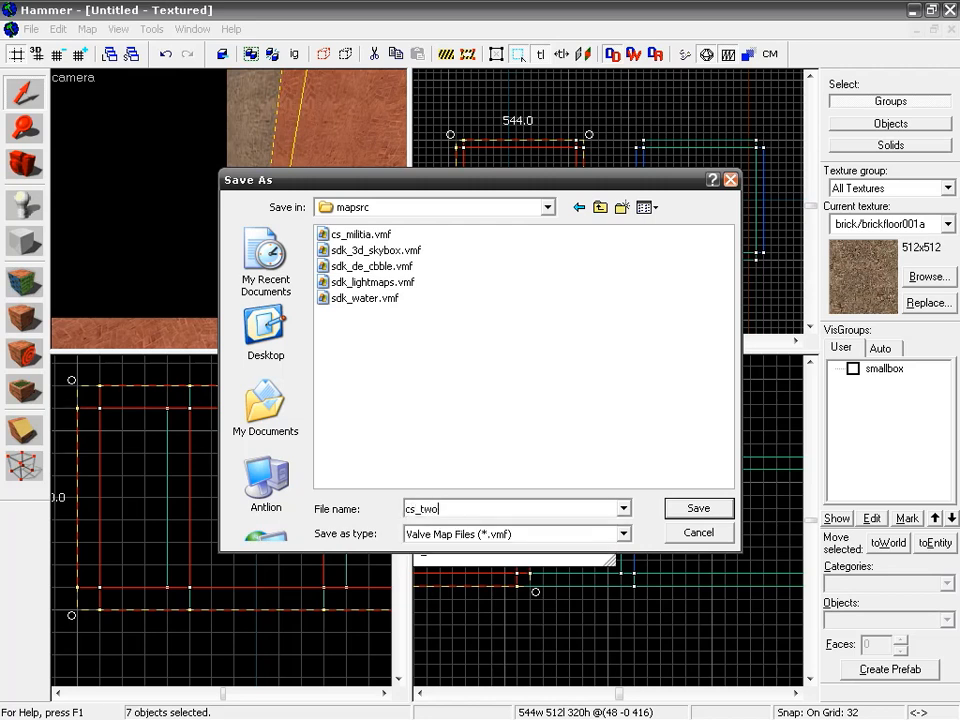
text(Rooms.vmf)
click(697, 510)
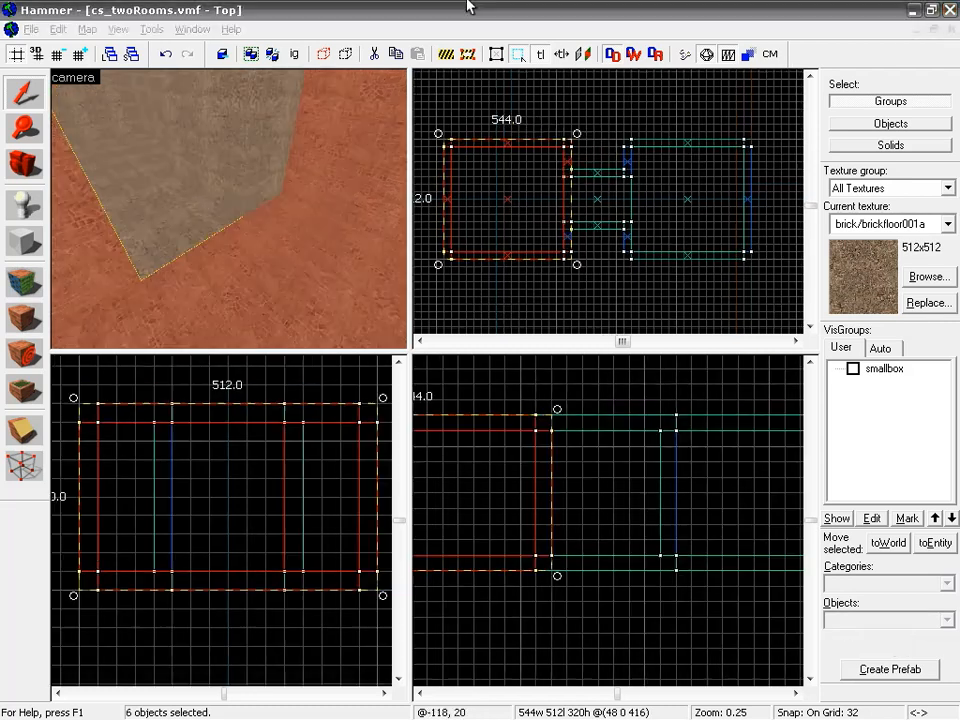
- Switch to Windows Picture and Fax Viewer, examine the player clearance dimensions in 1_dimensions and 1_dimensions2, and return to Hammer
click(467, 5)
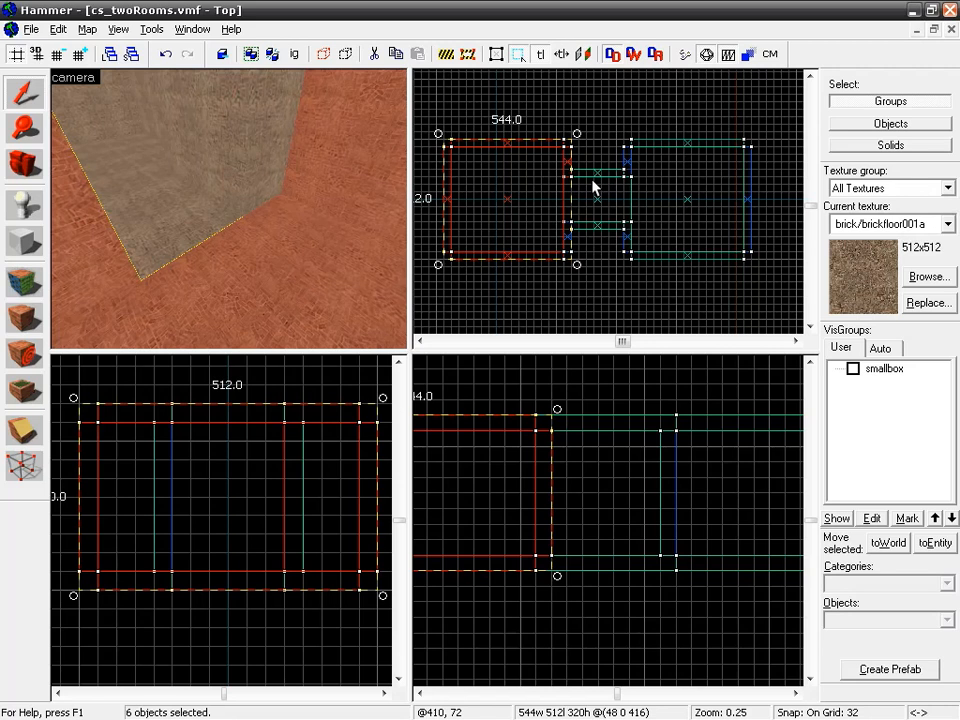
key(alt+Tab)
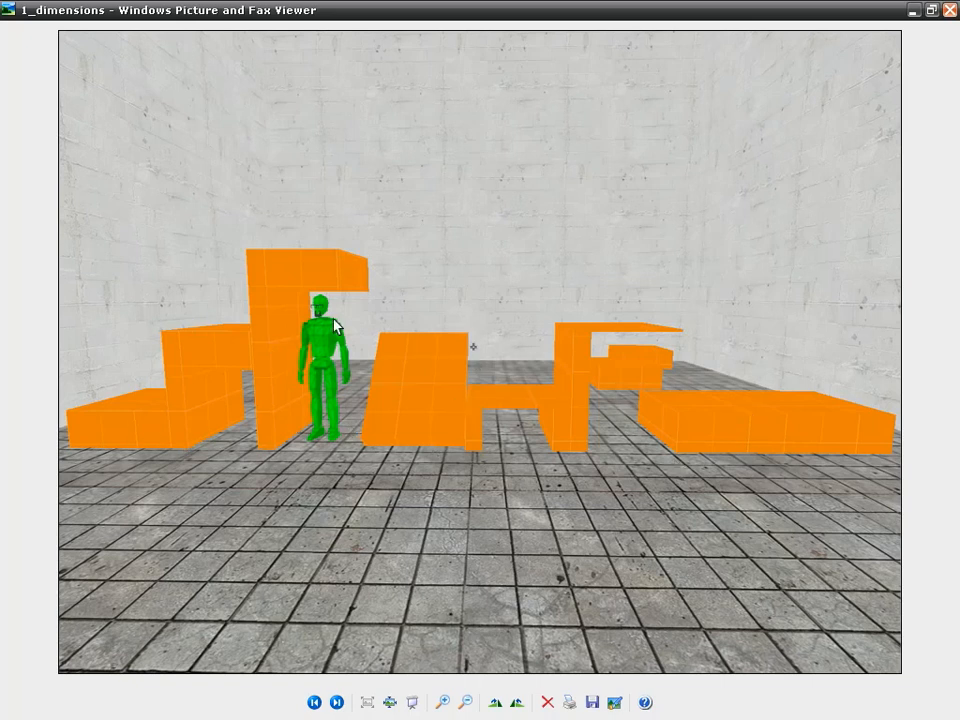
key(Right)
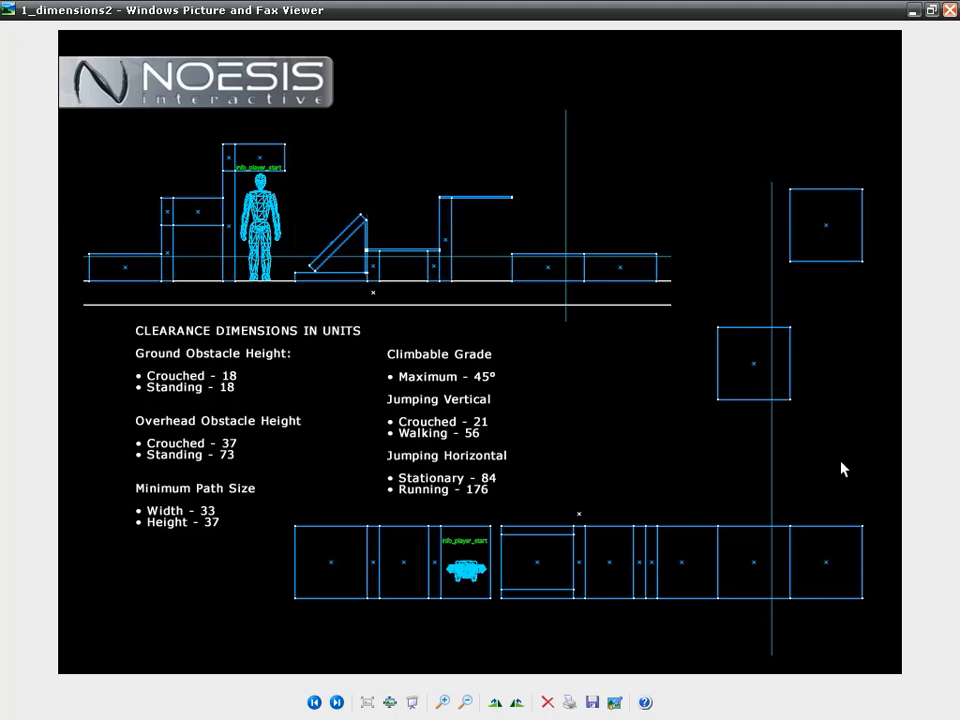
key(alt+Tab)
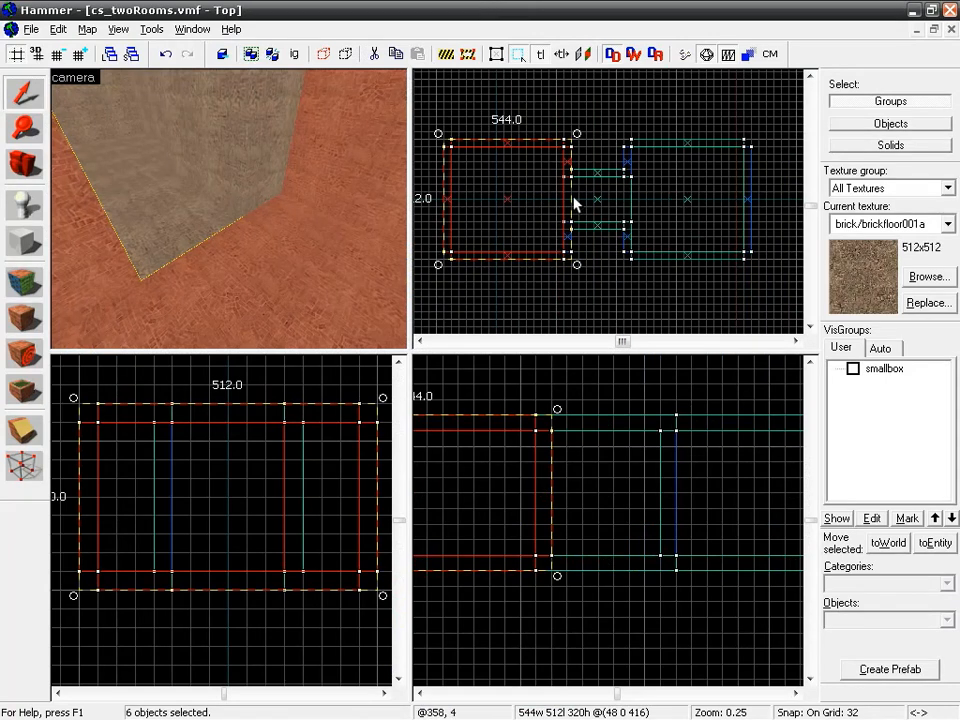
- Set the Block Tool to create a cylinder from the Primitives category with 16 faces
key(shift+b)
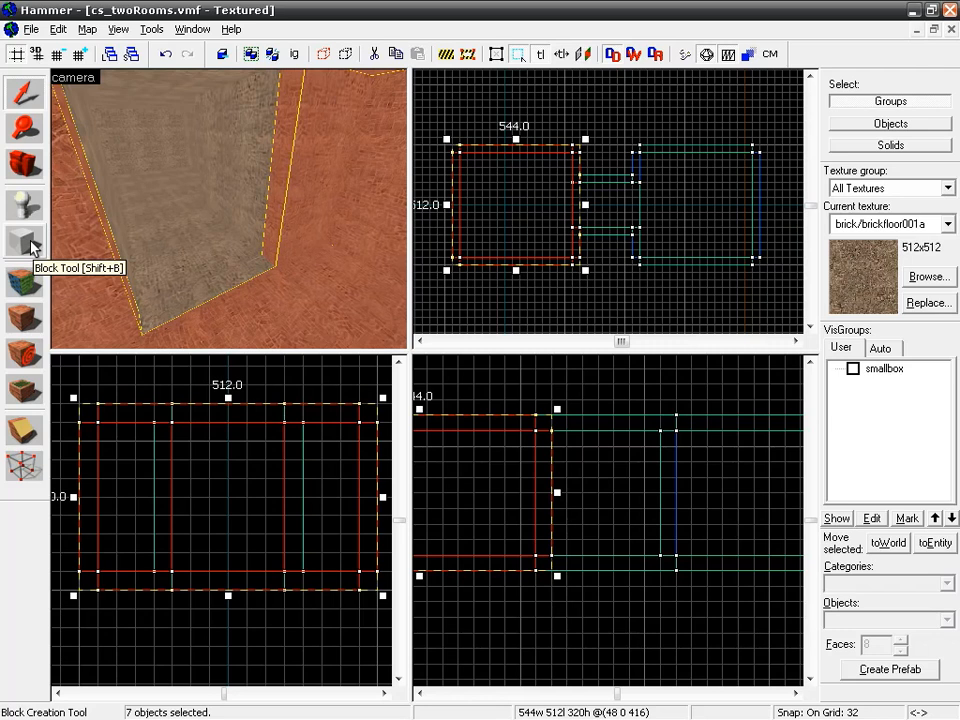
click(28, 244)
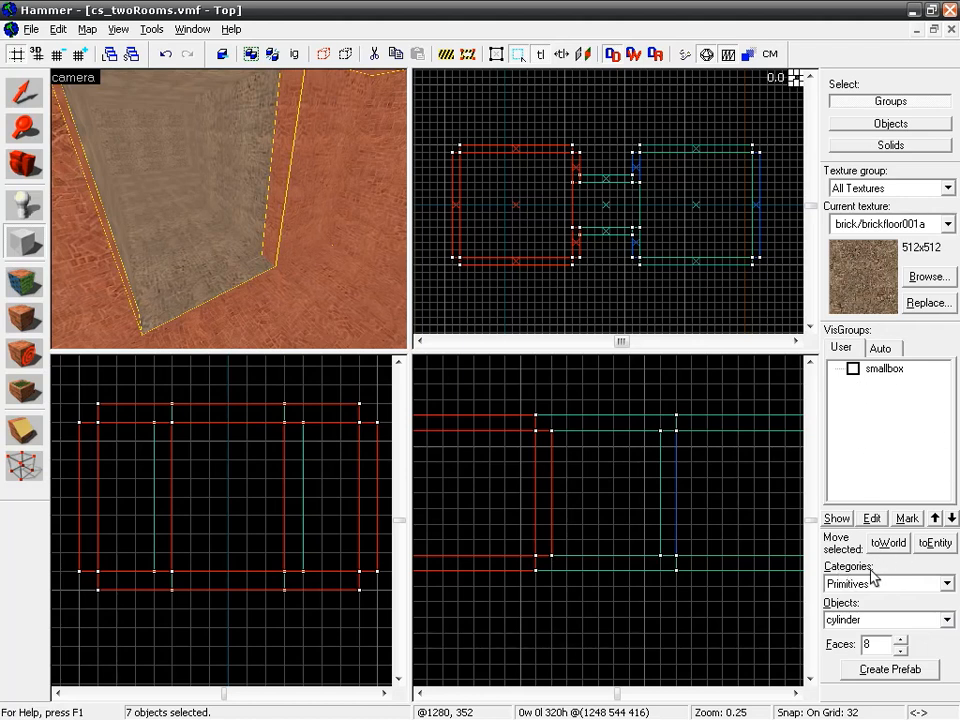
click(947, 586)
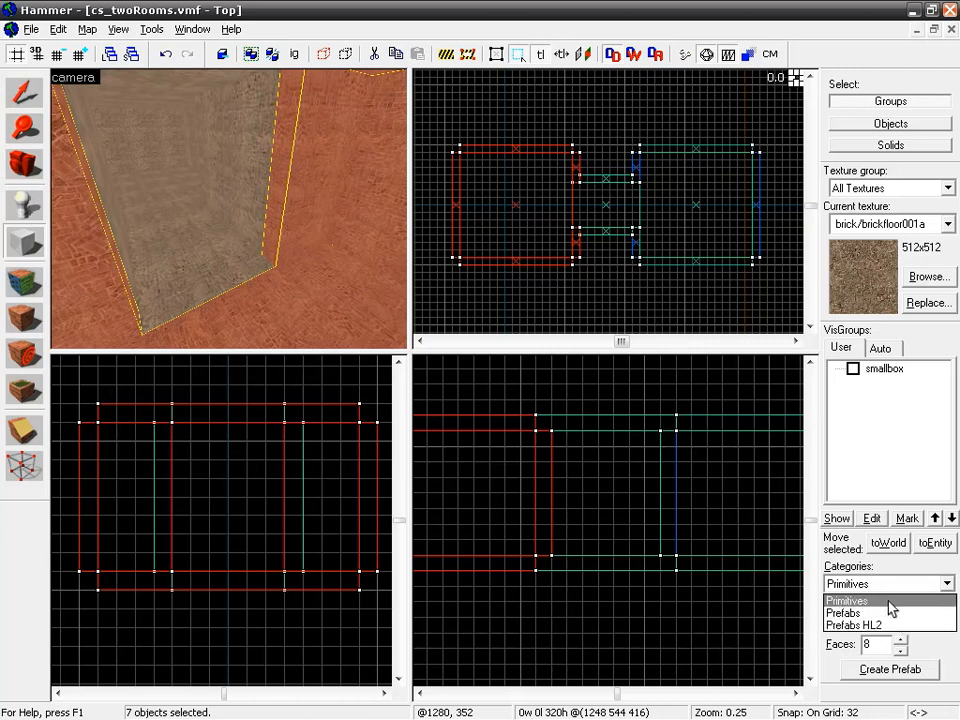
click(913, 602)
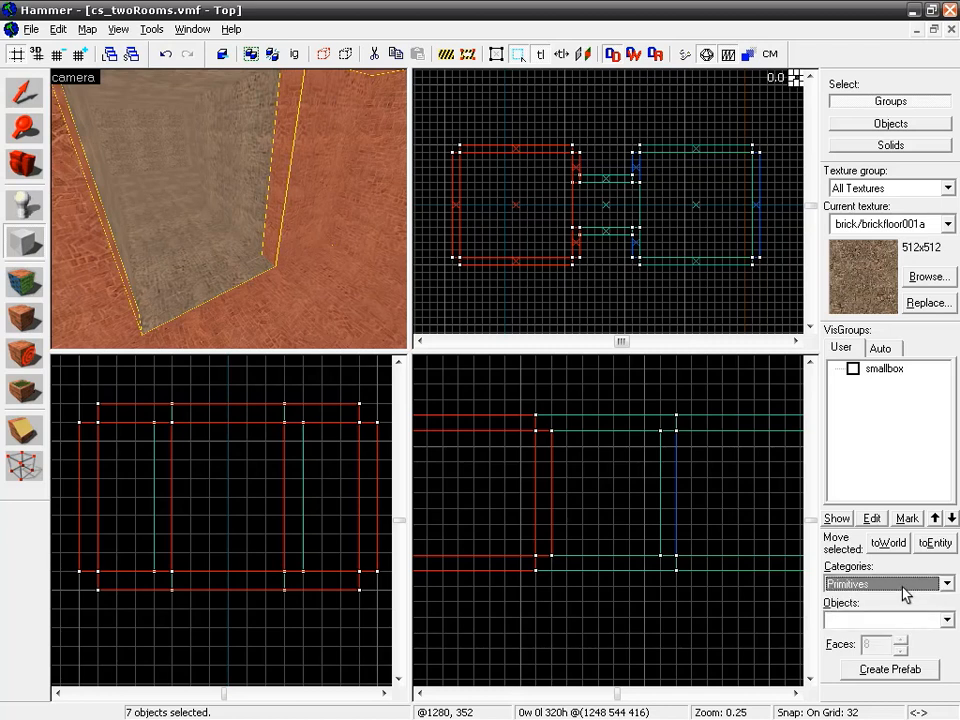
click(946, 620)
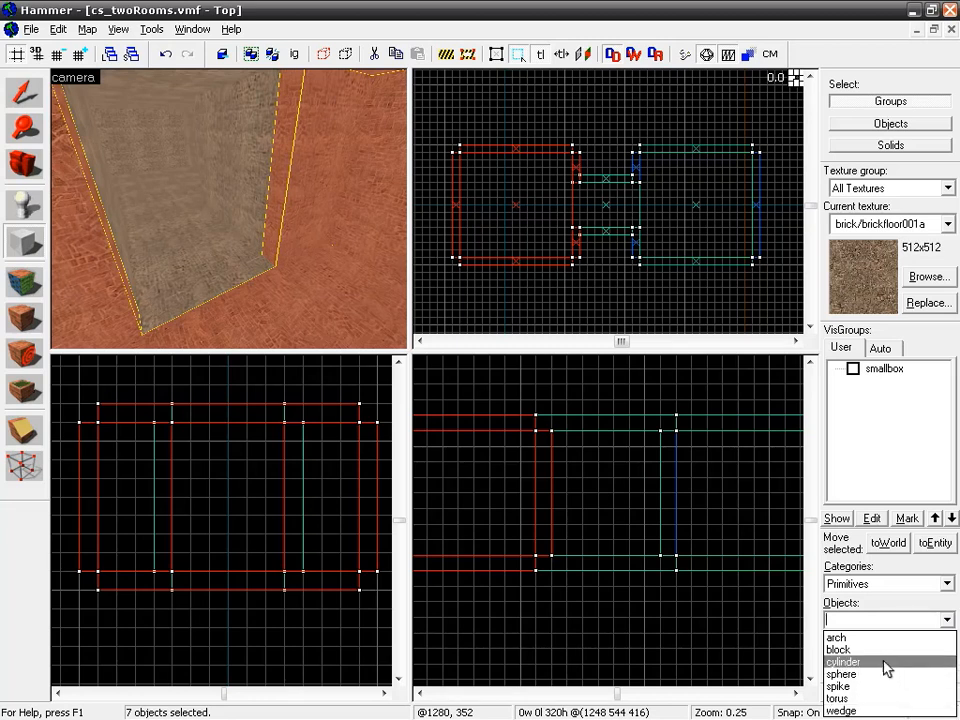
click(878, 663)
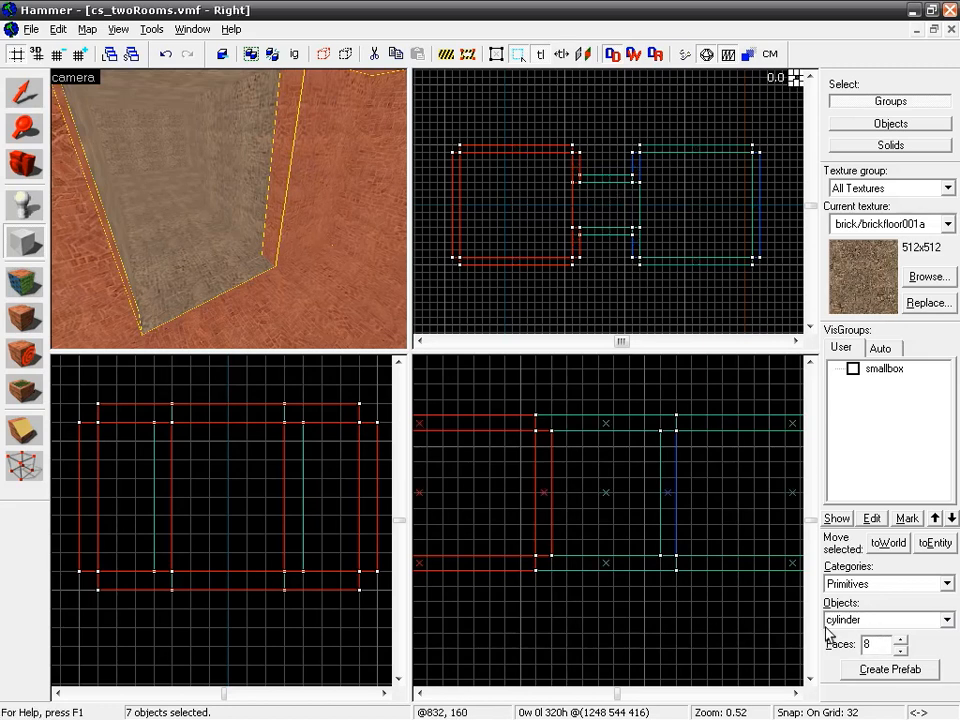
drag(880, 645, 852, 648)
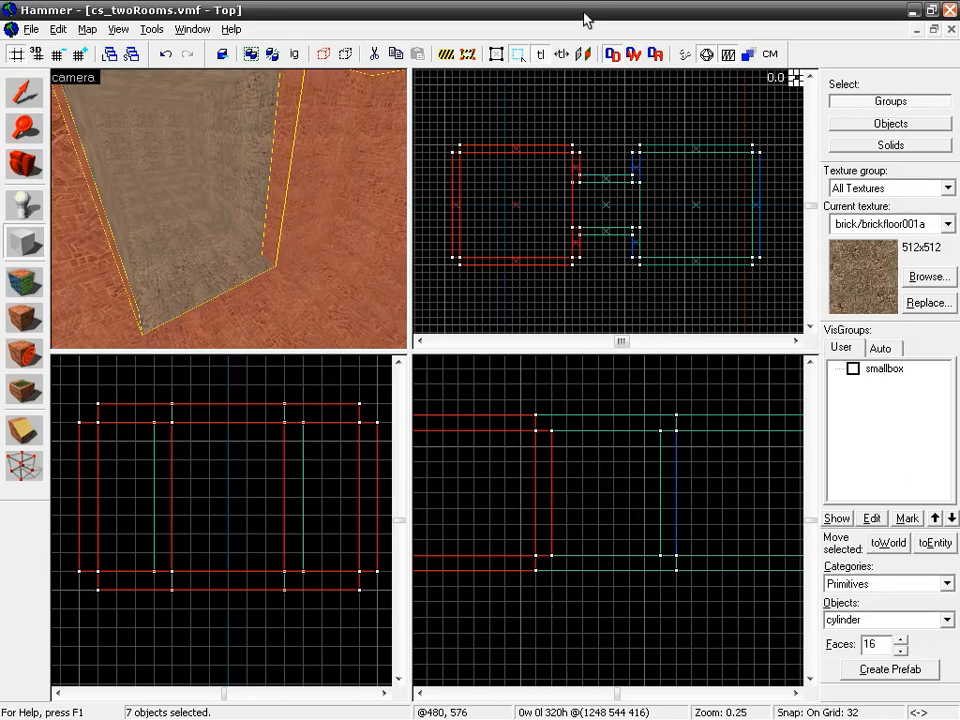
- Draw a 64 by 64 unit cylinder outline, 320 units high, inside the corridor in the top view
scroll(610, 210, up, 3)
scroll(604, 210, up, 7)
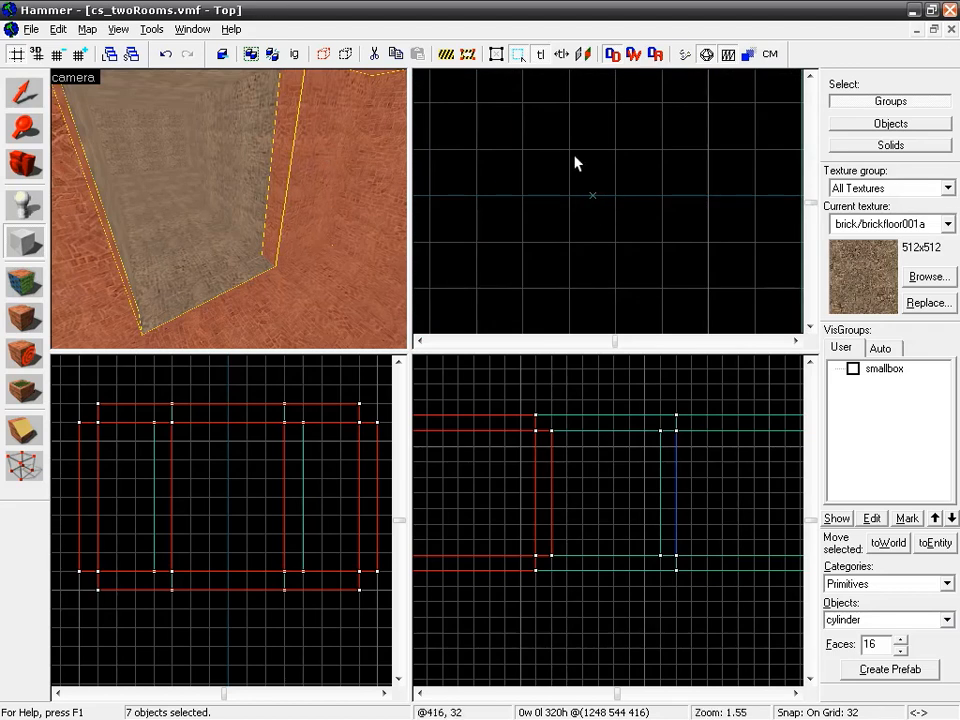
drag(568, 154, 642, 236)
scroll(641, 199, down, 3)
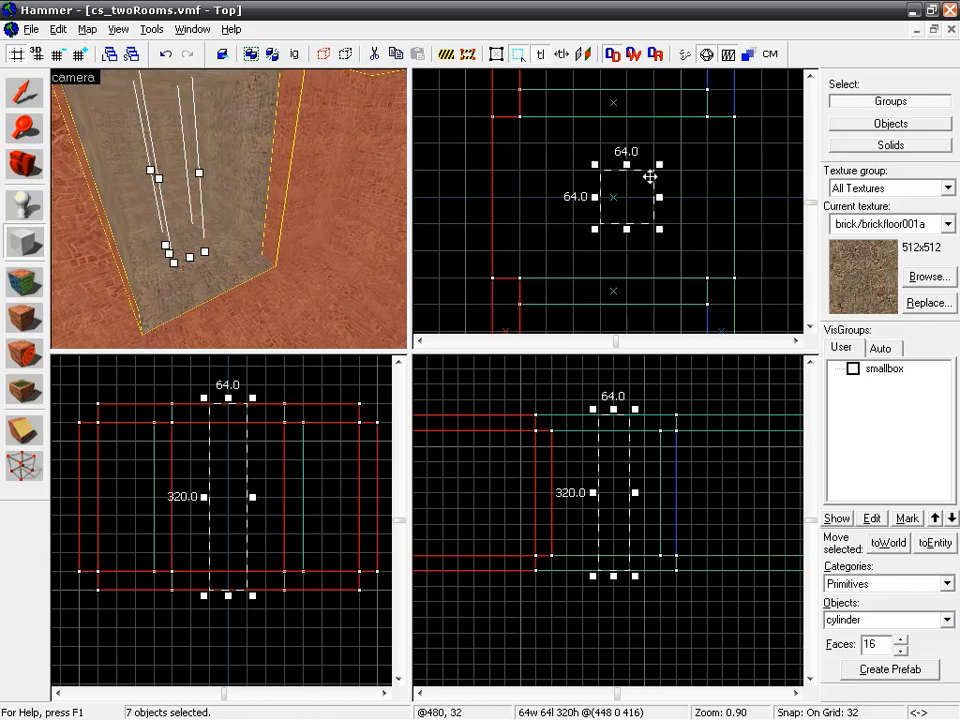
- Centre the outline in the corridor with the grid snap at 16 units, and create the cylinder
mouse_move(637, 187)
mouse_down()
mouse_move(603, 191)
mouse_move(630, 191)
mouse_up()
key(bracketleft)
key(bracketleft)
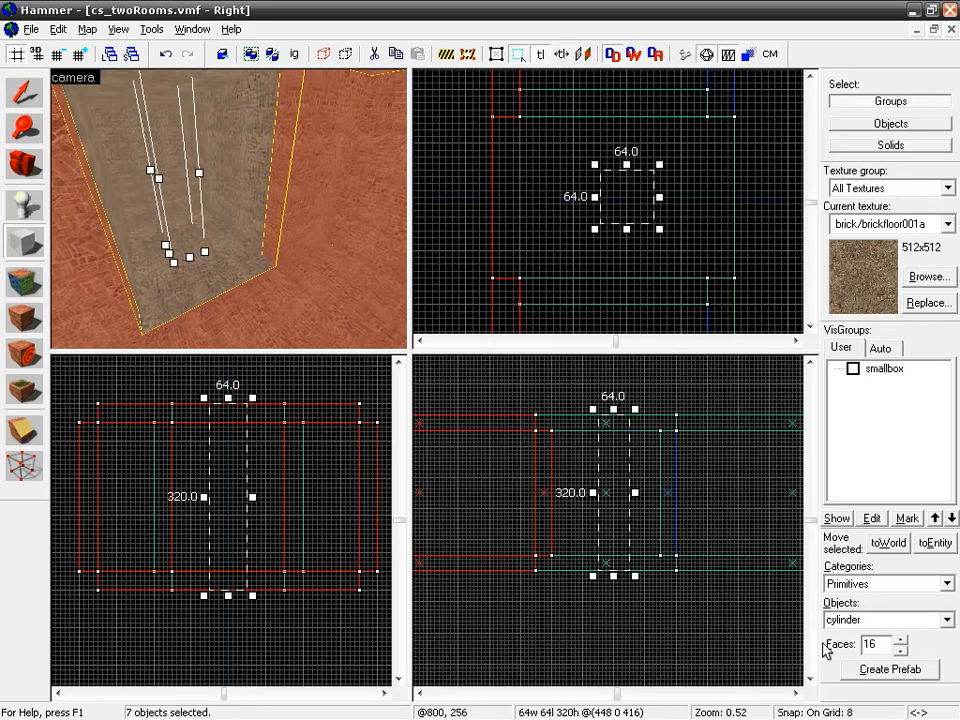
key(bracketright)
scroll(622, 212, up, 3)
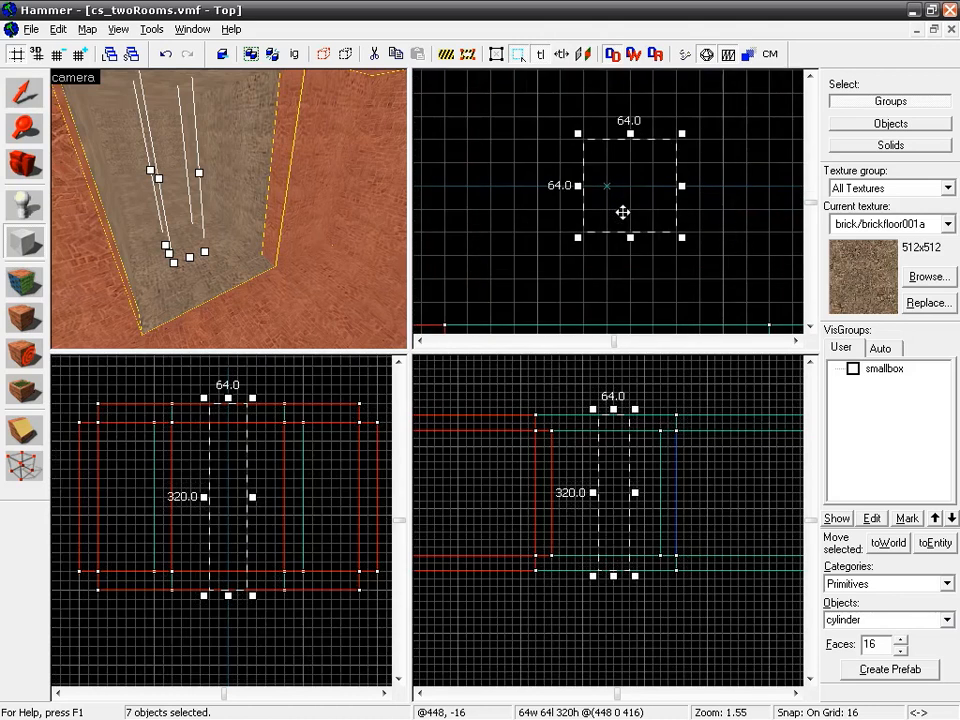
drag(649, 206, 620, 203)
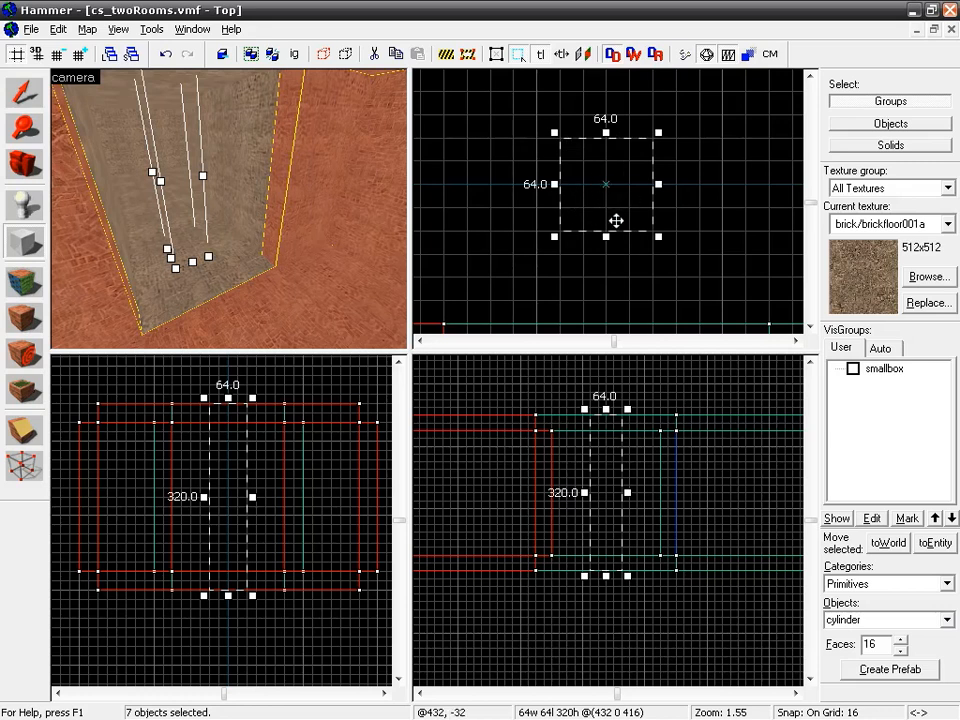
scroll(616, 221, down, 2)
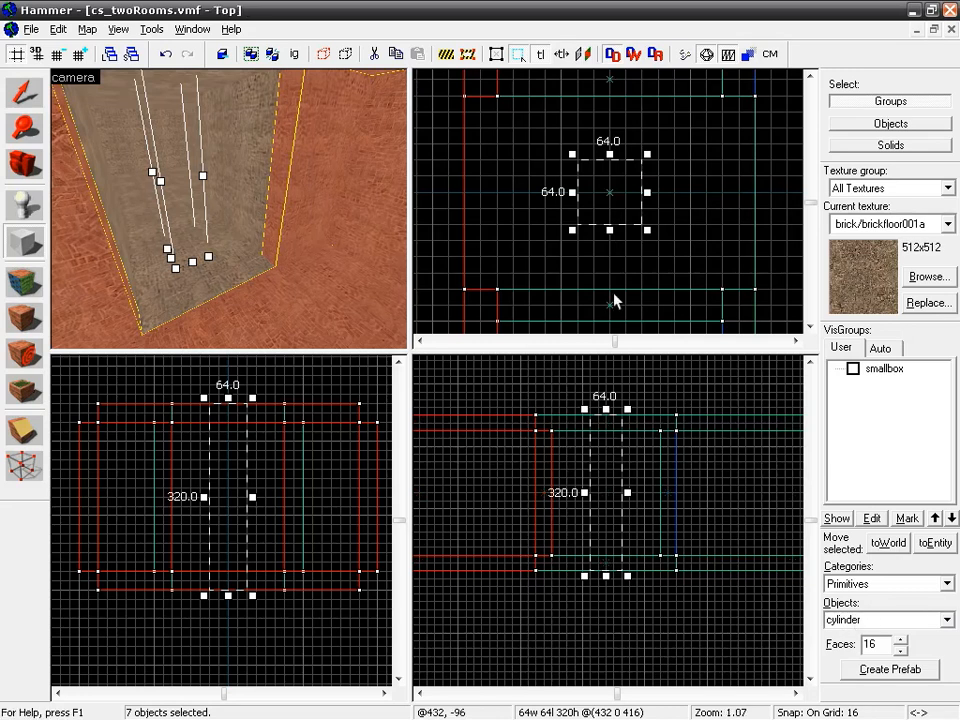
right_click(628, 163)
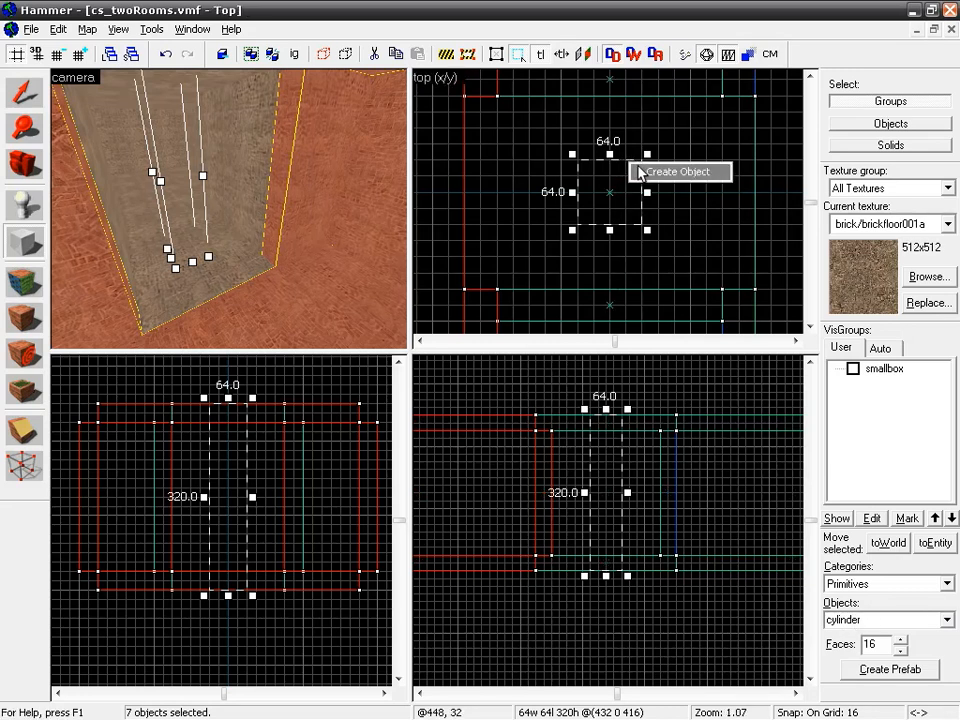
click(641, 173)
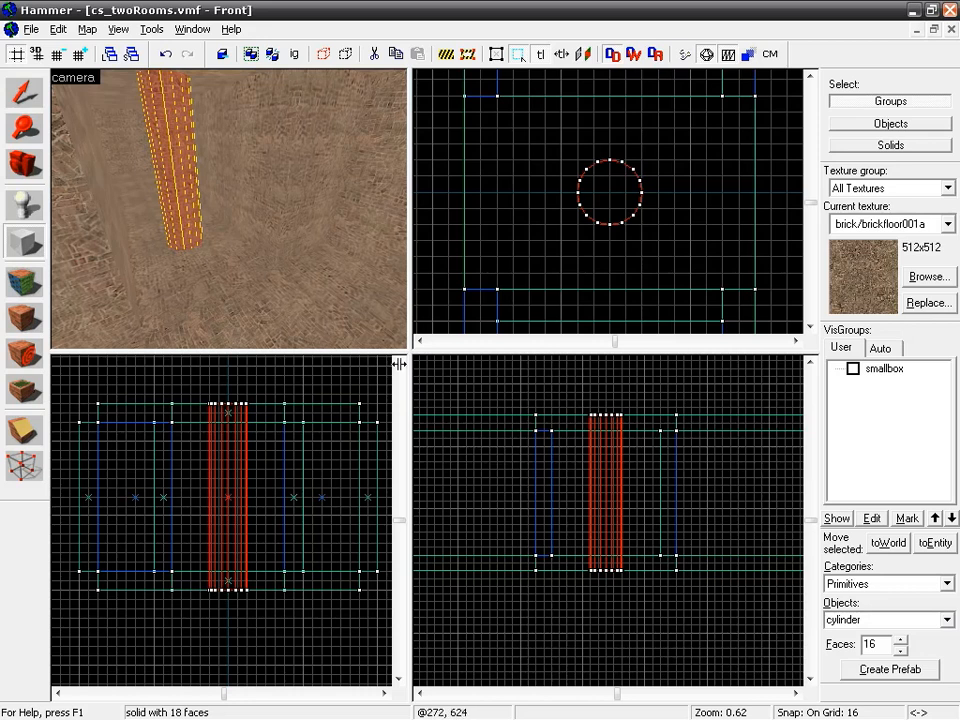
- Shorten the cylinder at both ends to 256 units high so it fits between the corridor's floor and ceiling
click(24, 92)
drag(228, 399, 233, 416)
drag(228, 596, 227, 577)
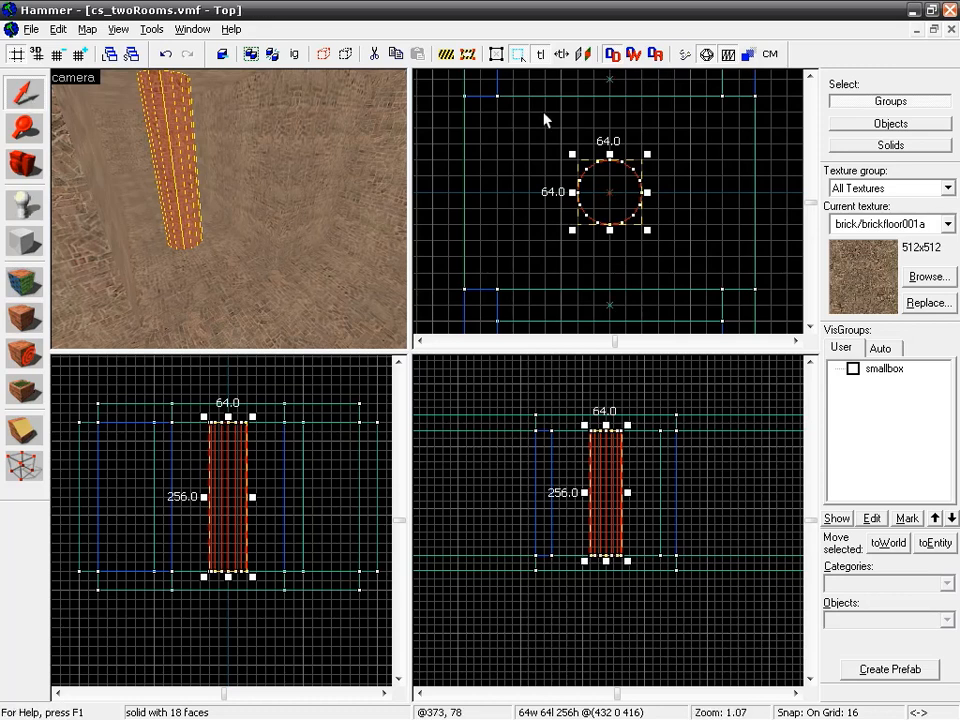
- Measure the gap between the column and the corridor wall, and switch to the clearance chart in Windows Picture and Fax Viewer
drag(612, 104, 622, 160)
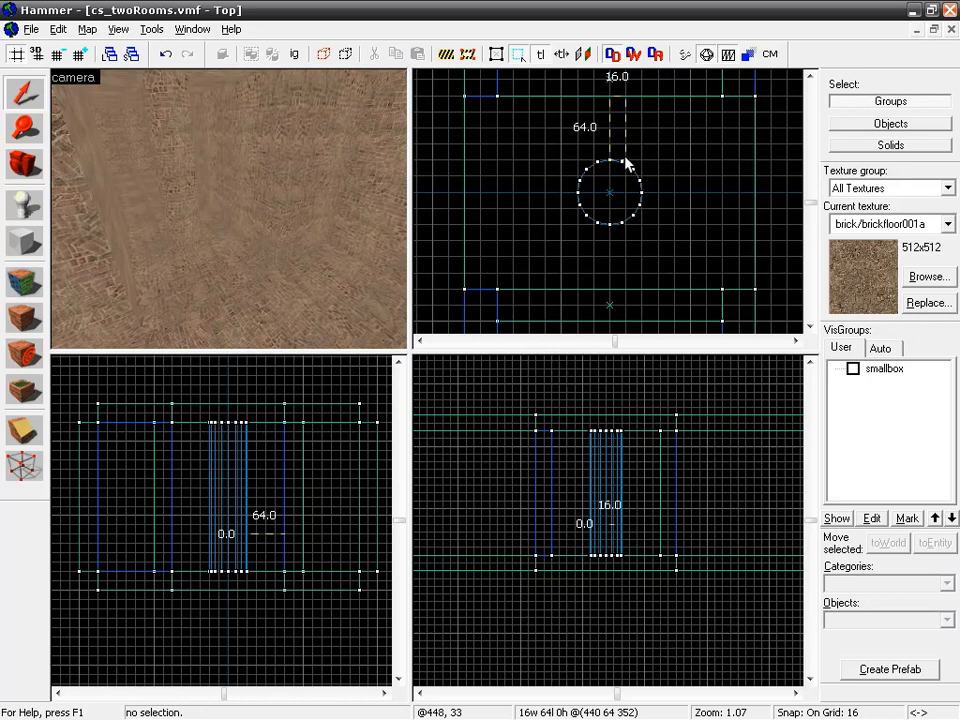
key(ctrl+a)
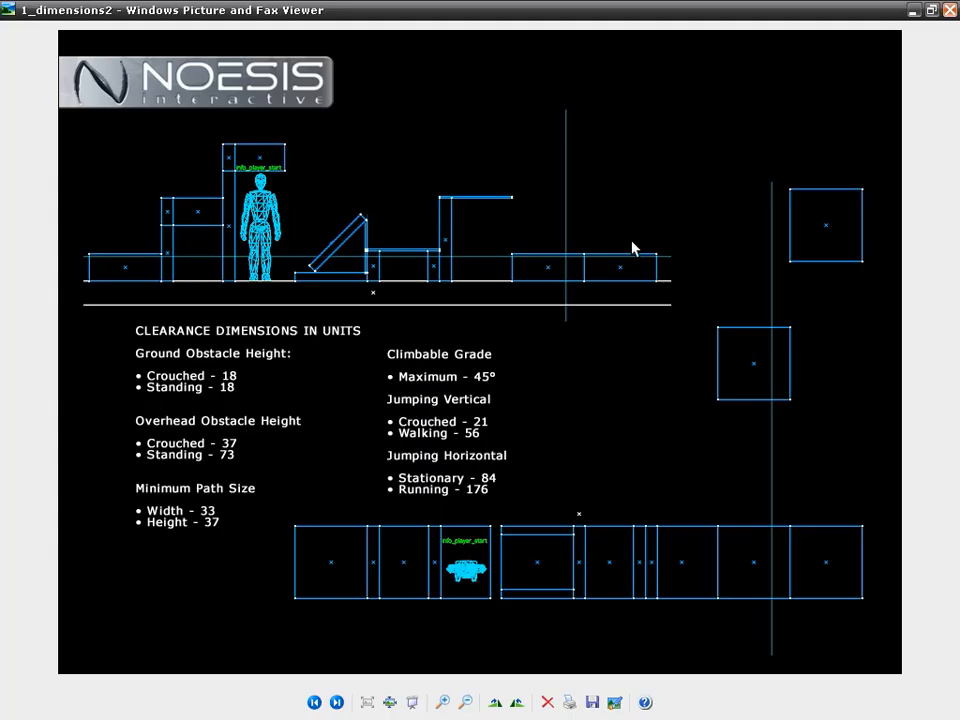